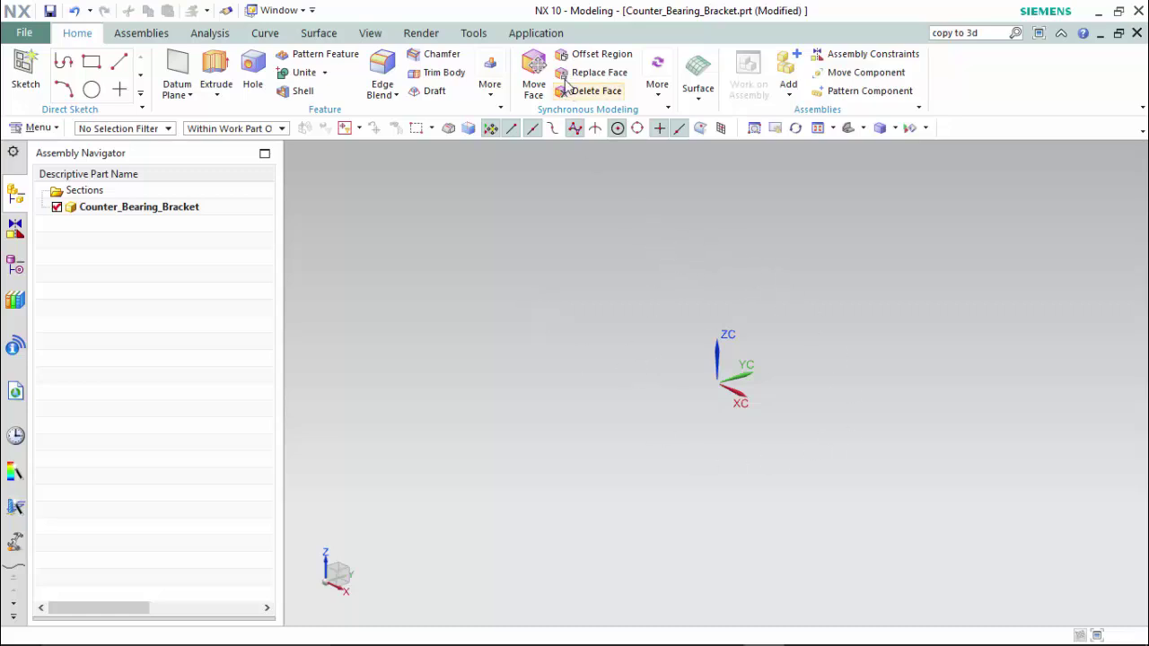
Switch to the Drafting application and browse the Text Annotation symbols in the Custom Symbol library.
{"action": "left_click", "coordinate": [536, 32]}
{"action": "left_click", "coordinate": [78, 72]}
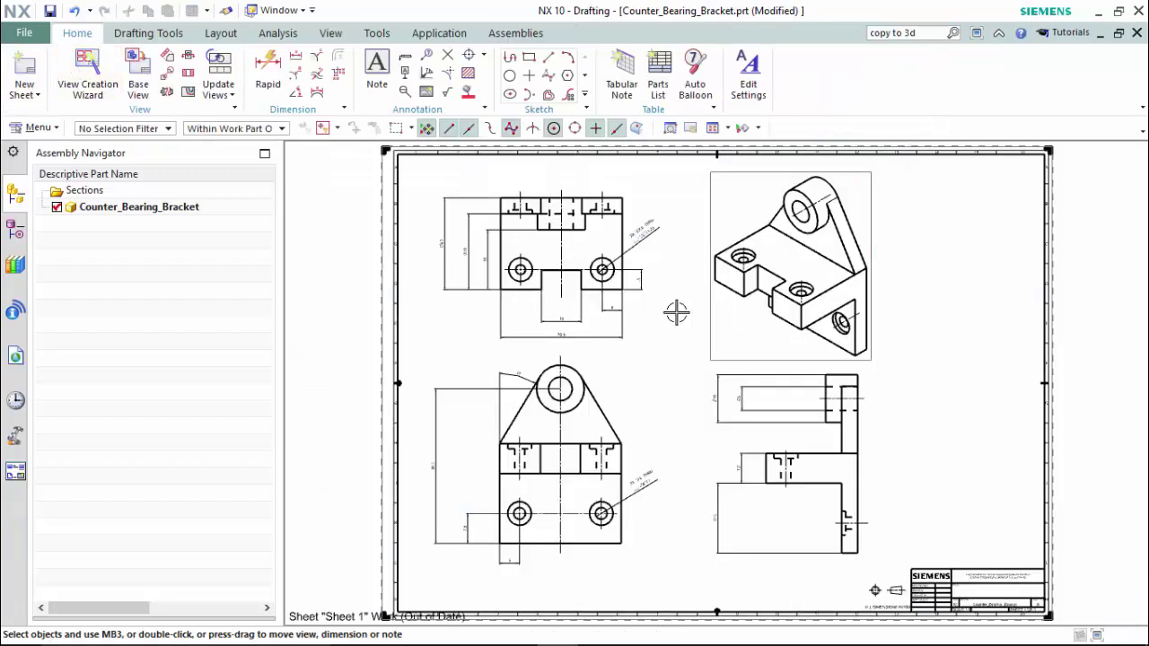
{"action": "left_click", "coordinate": [149, 36]}
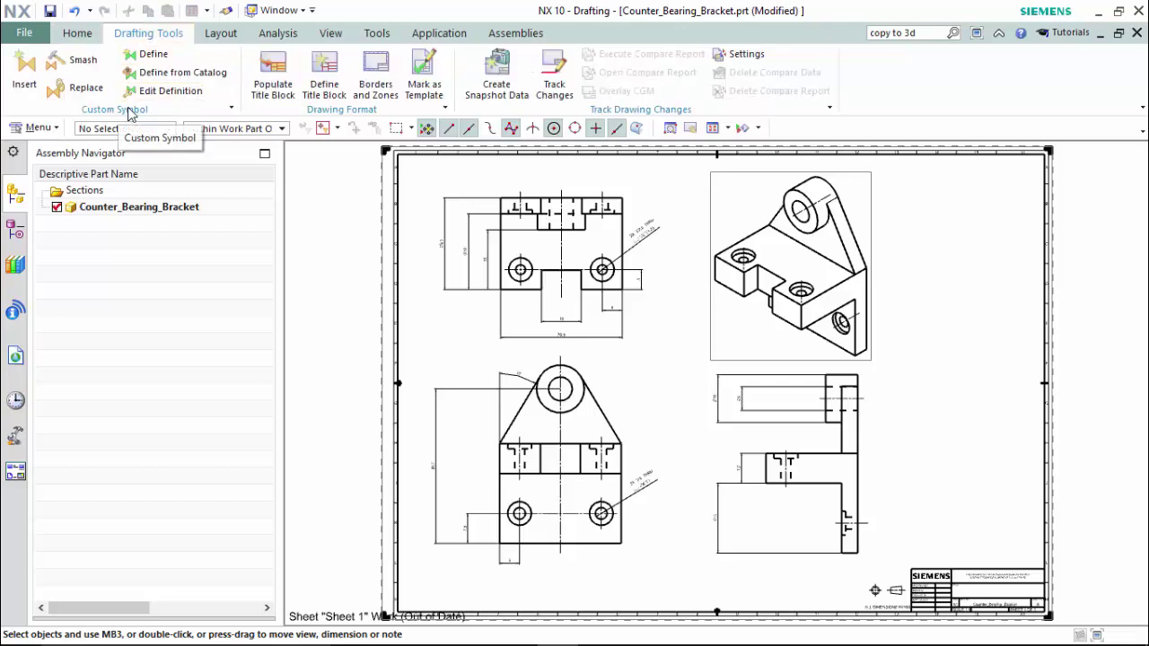
{"action": "left_click", "coordinate": [35, 84]}
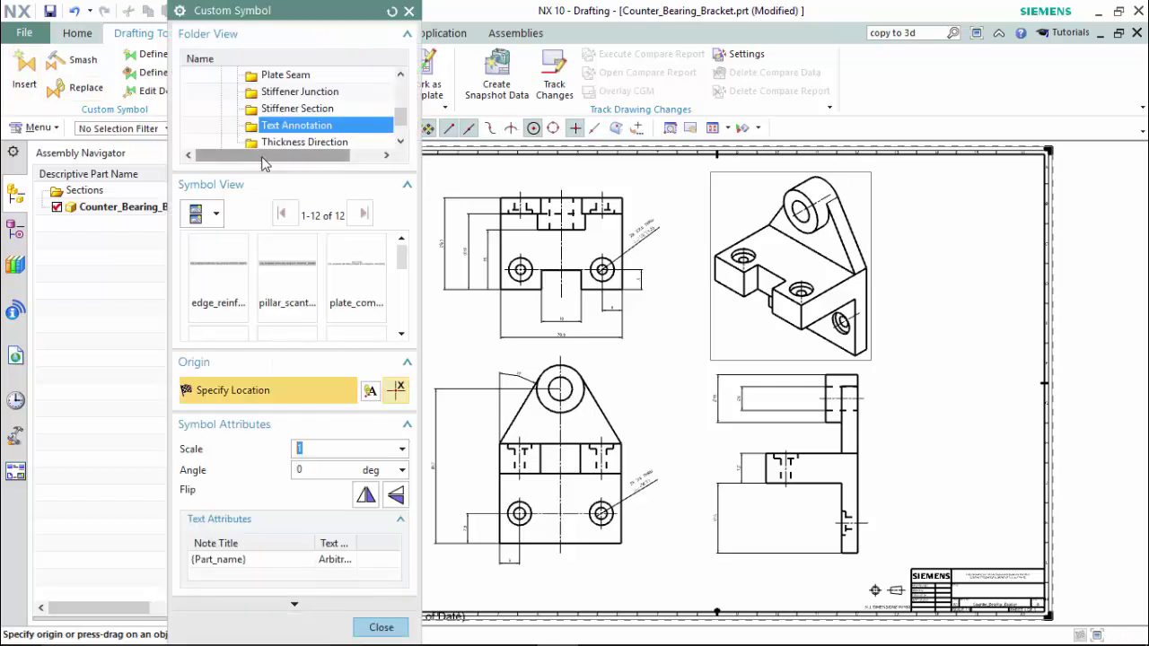
{"action": "scroll", "coordinate": [400, 116], "scroll_direction": "up", "scroll_amount": 4}
{"action": "scroll", "coordinate": [400, 117], "scroll_direction": "down", "scroll_amount": 2}
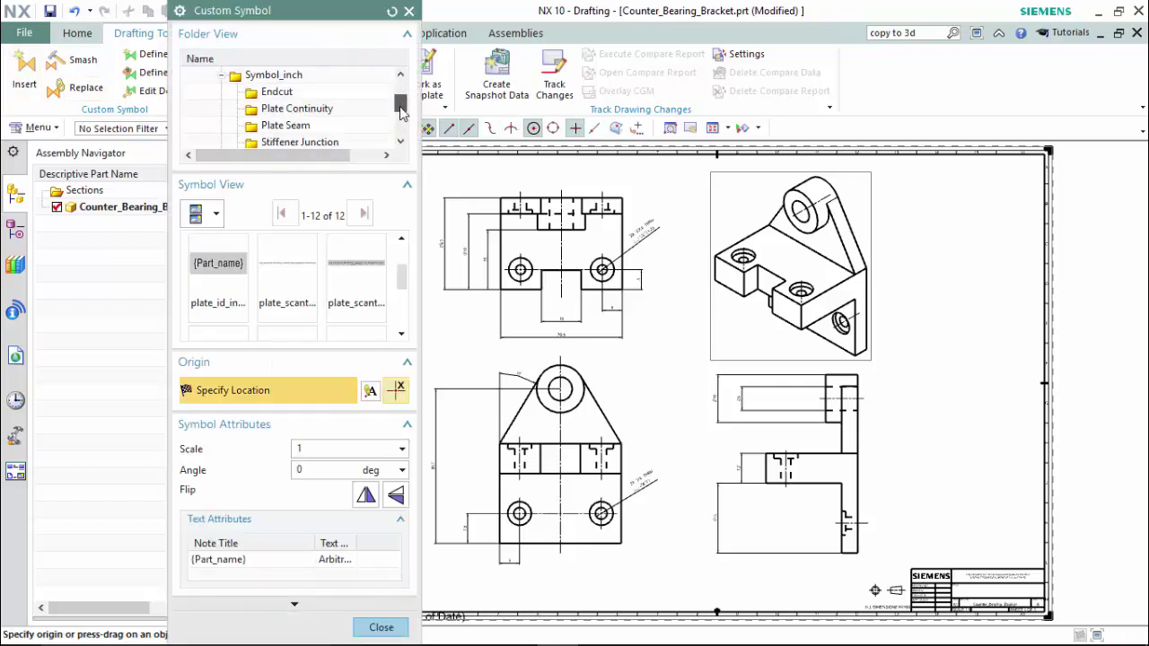
{"action": "scroll", "coordinate": [400, 116], "scroll_direction": "down", "scroll_amount": 1}
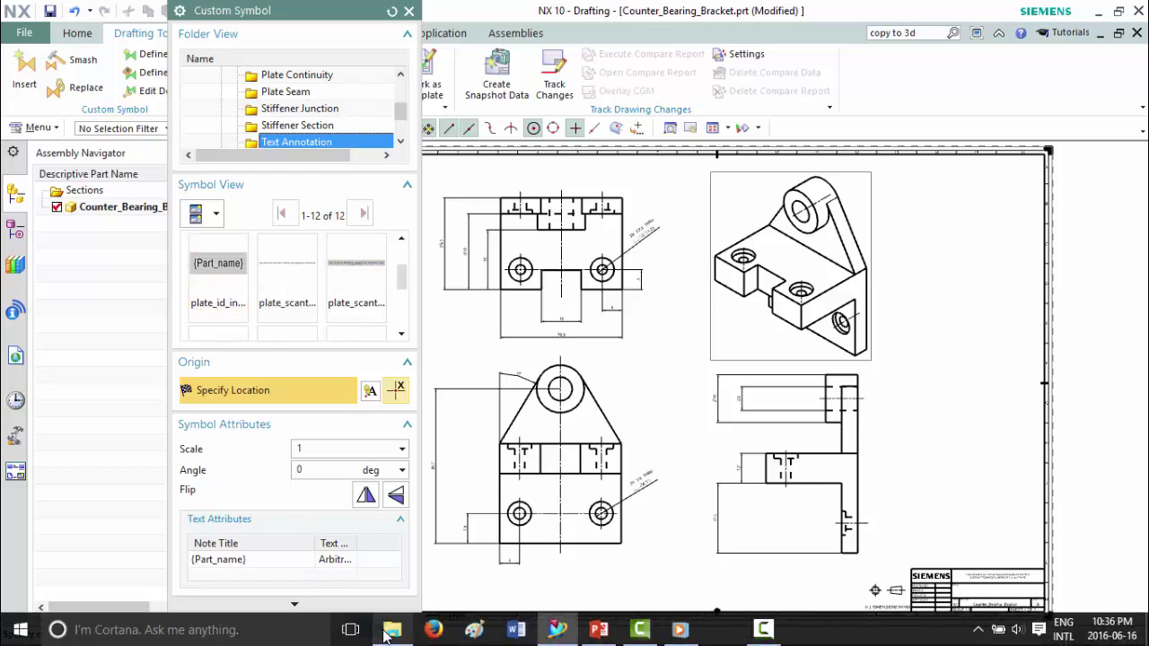
Close the symbol library and show the Part Navigator with Sheet 1's Front, Right, Top and Isometric views.
{"action": "left_click", "coordinate": [384, 626]}
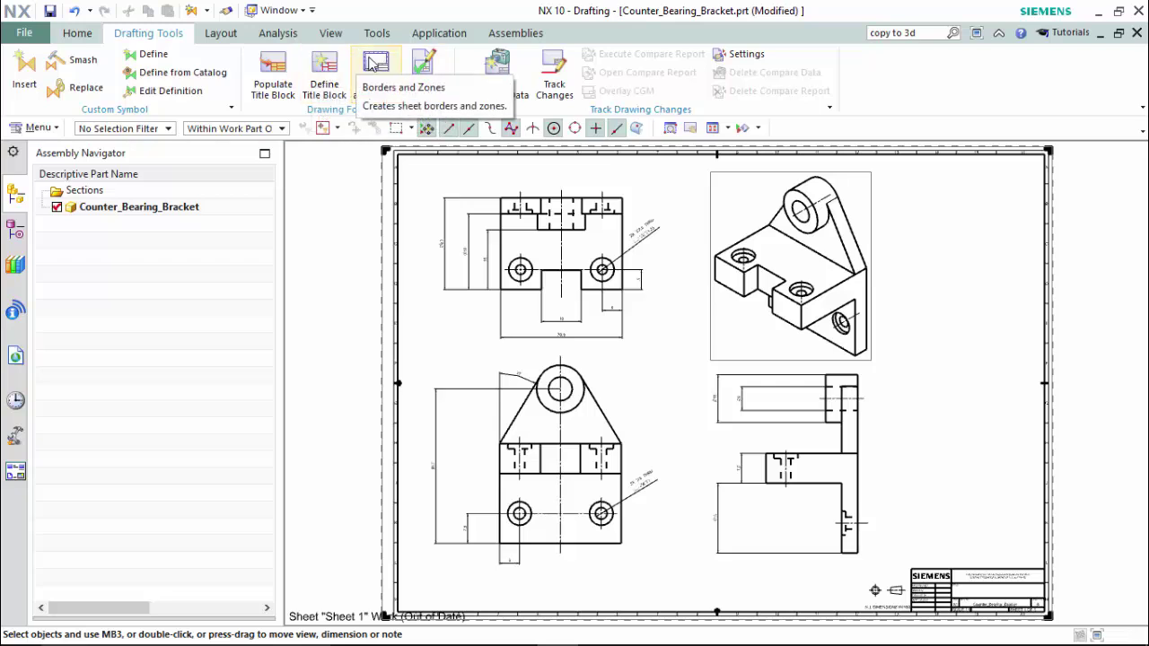
{"action": "left_click", "coordinate": [229, 35]}
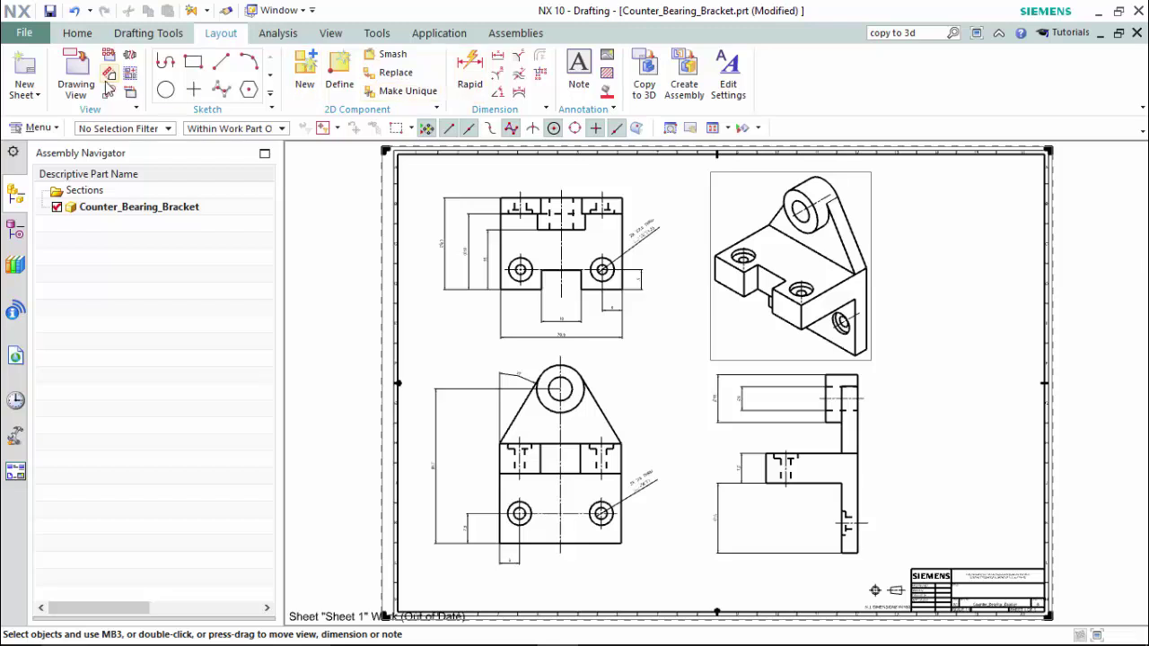
{"action": "left_click", "coordinate": [90, 34]}
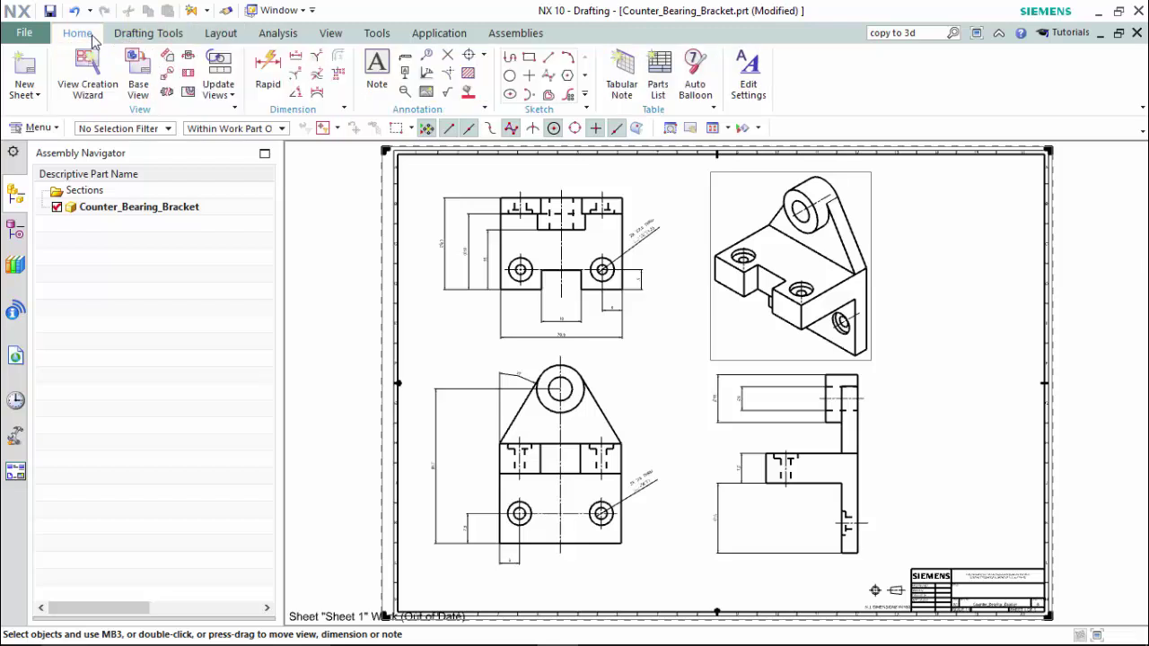
{"action": "left_click", "coordinate": [213, 34]}
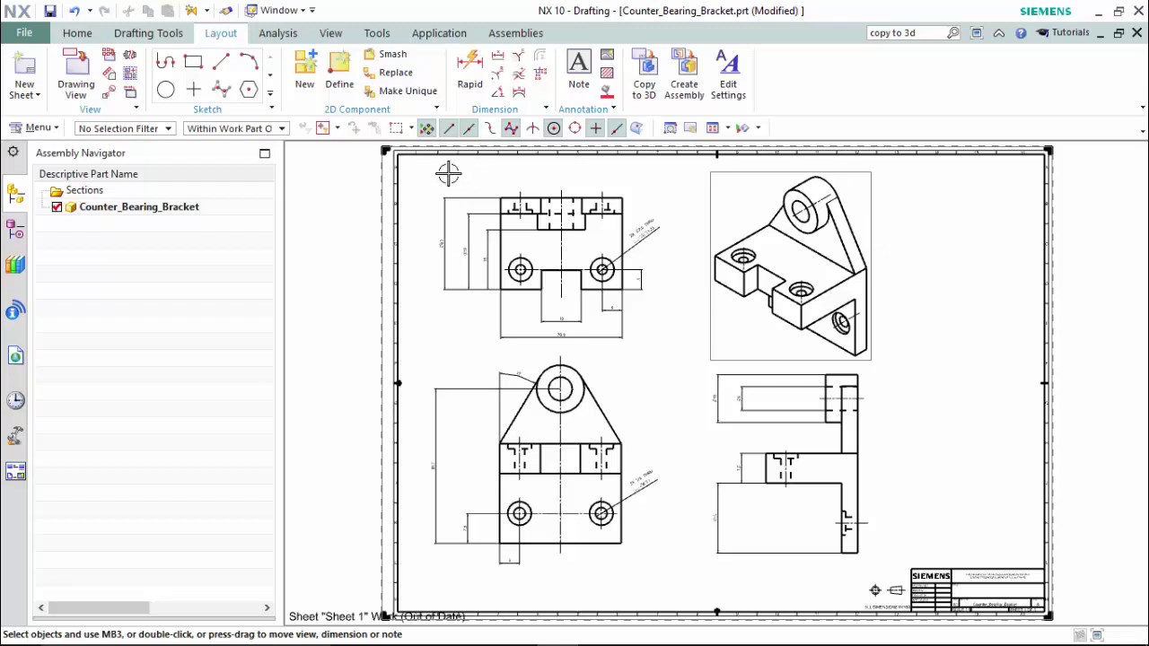
{"action": "left_click", "coordinate": [16, 231]}
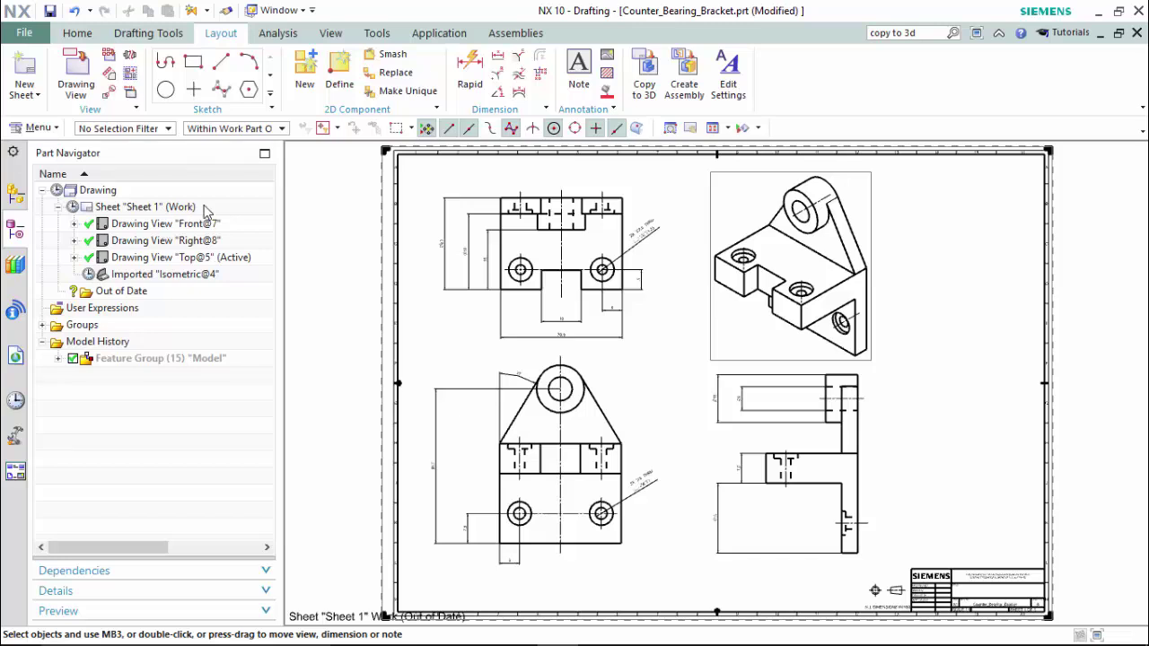
Copy the SKETCH_TOP5_000 curves to 3D as Selected Curves, using Top@5 as the reference view.
{"action": "left_click", "coordinate": [653, 78]}
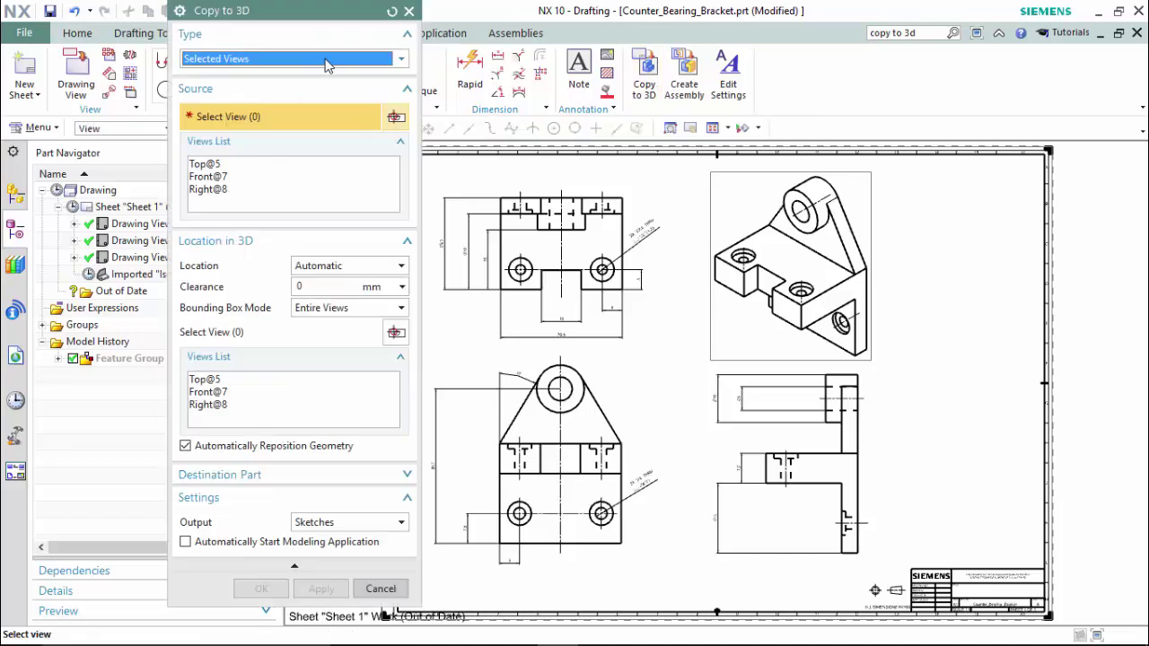
{"action": "left_click", "coordinate": [352, 59]}
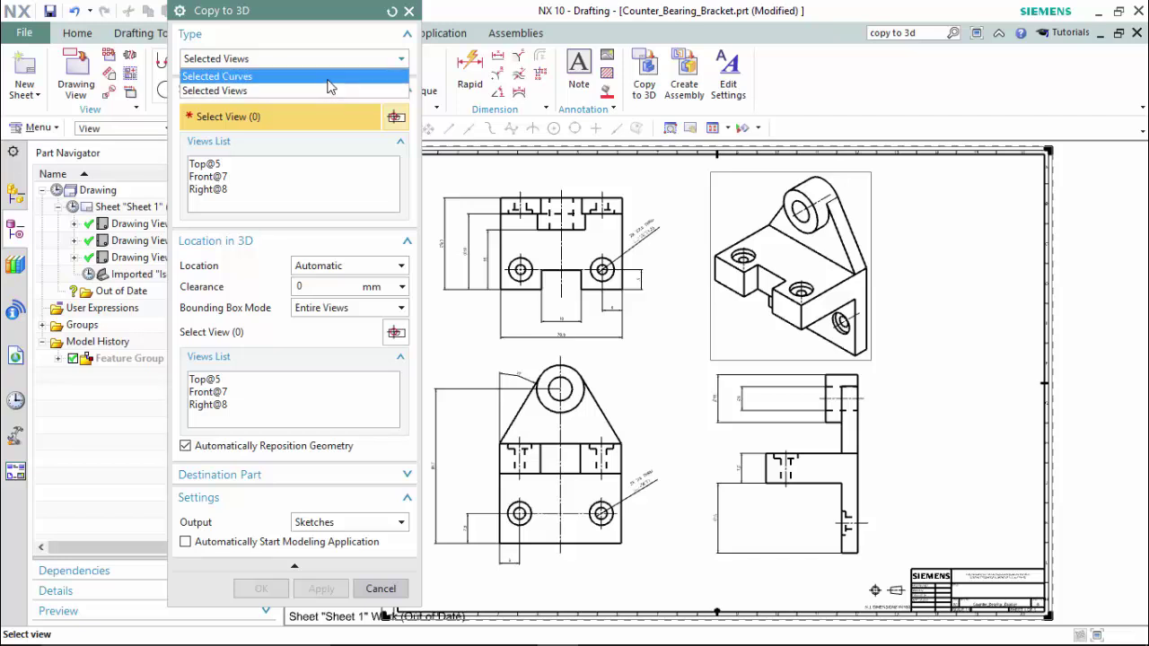
{"action": "left_click", "coordinate": [329, 77]}
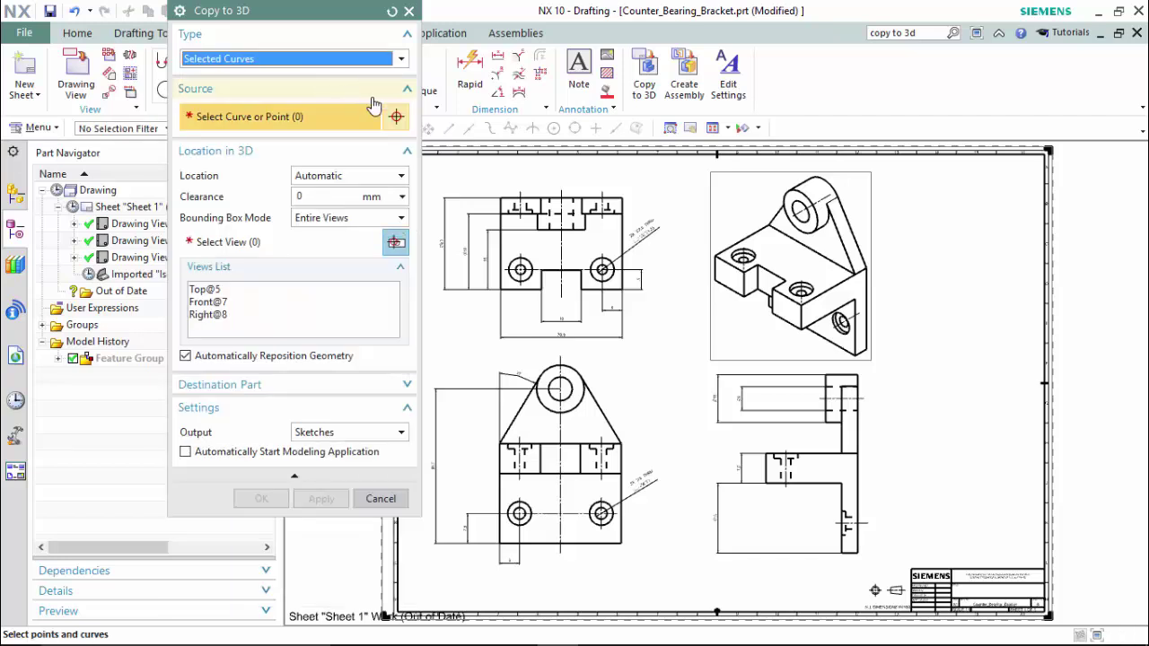
{"action": "key", "text": "ctrl+f"}
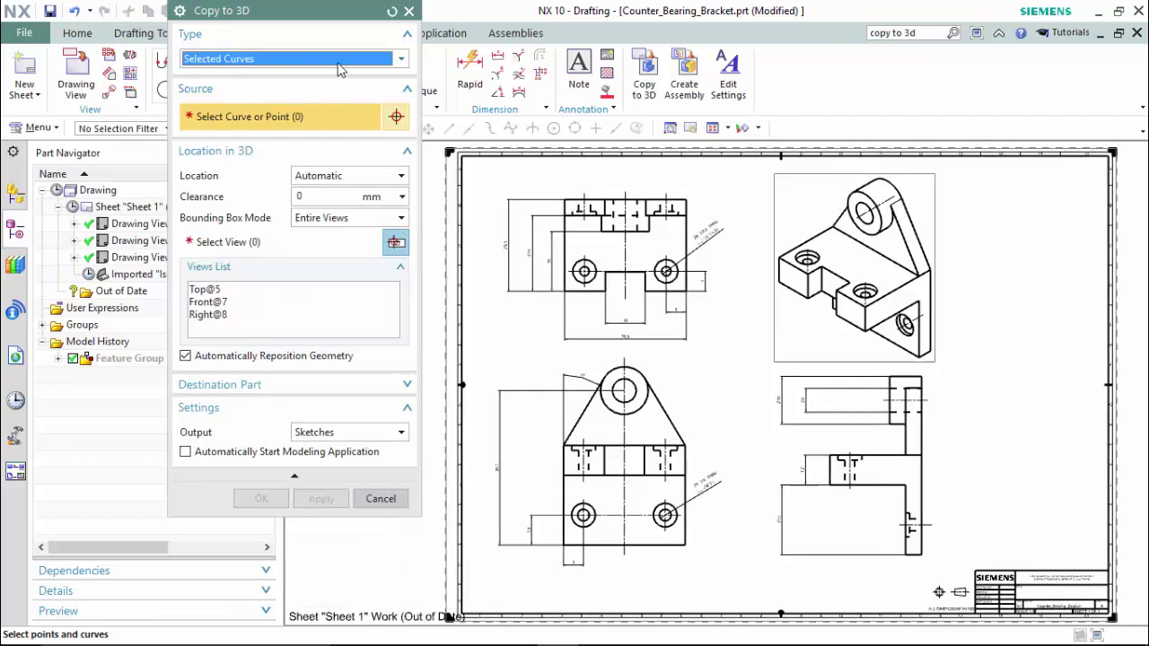
{"action": "left_click", "coordinate": [607, 197]}
{"action": "left_click", "coordinate": [767, 208]}
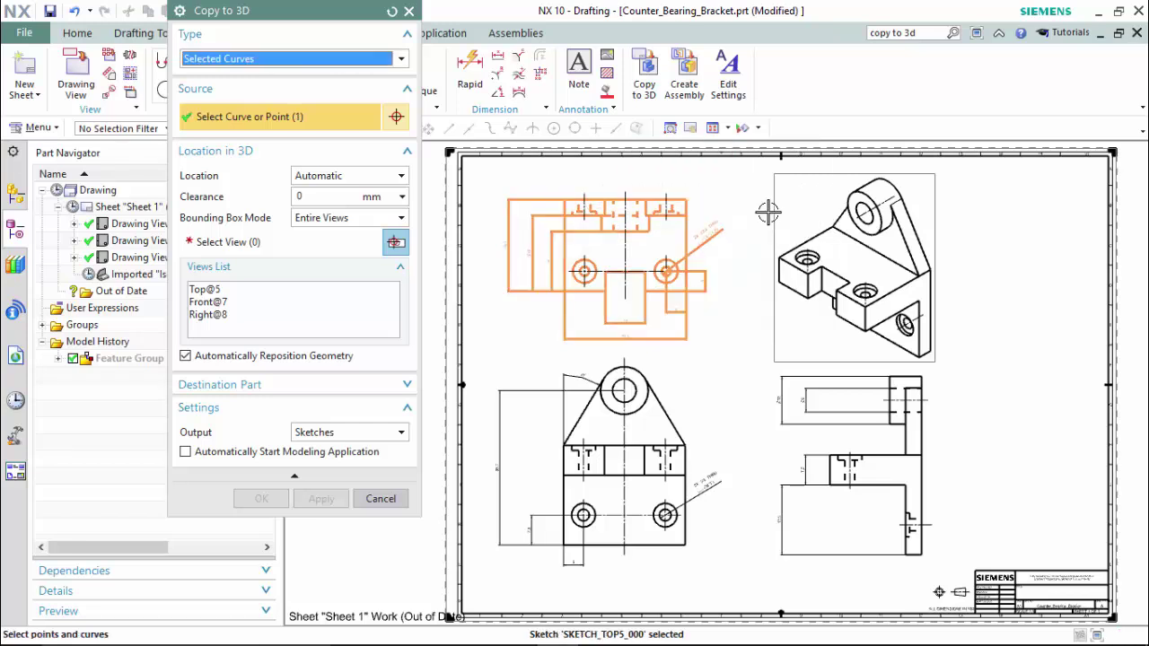
{"action": "left_click", "coordinate": [331, 241]}
{"action": "left_click_drag", "start_coordinate": [289, 7], "coordinate": [423, 28]}
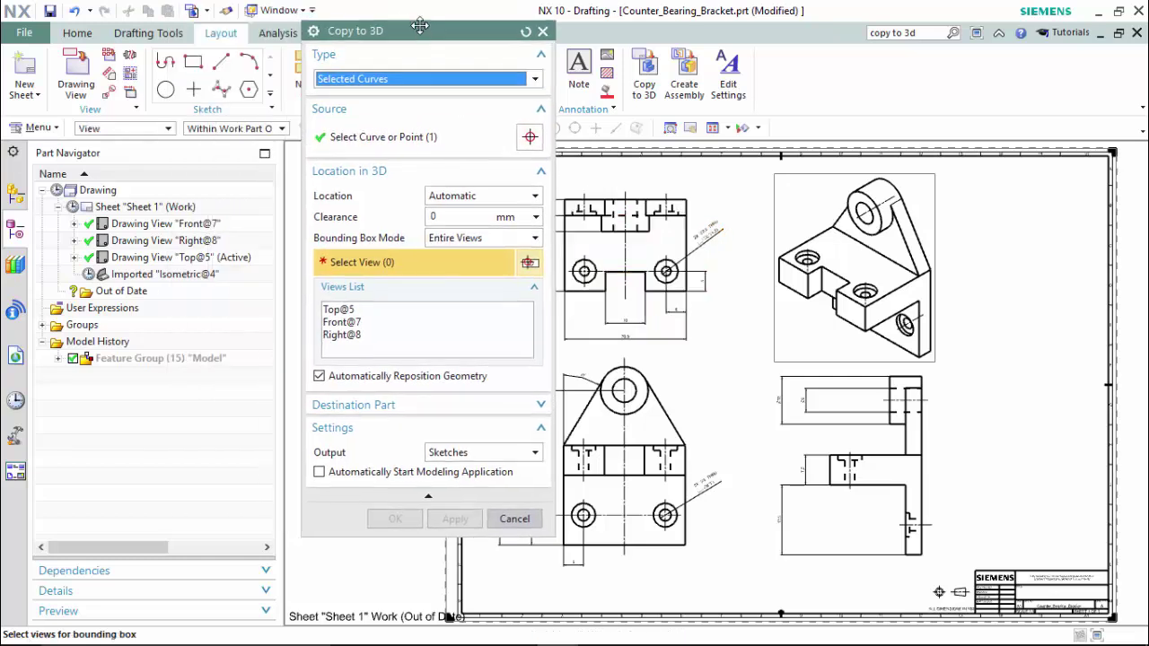
{"action": "left_click", "coordinate": [176, 257]}
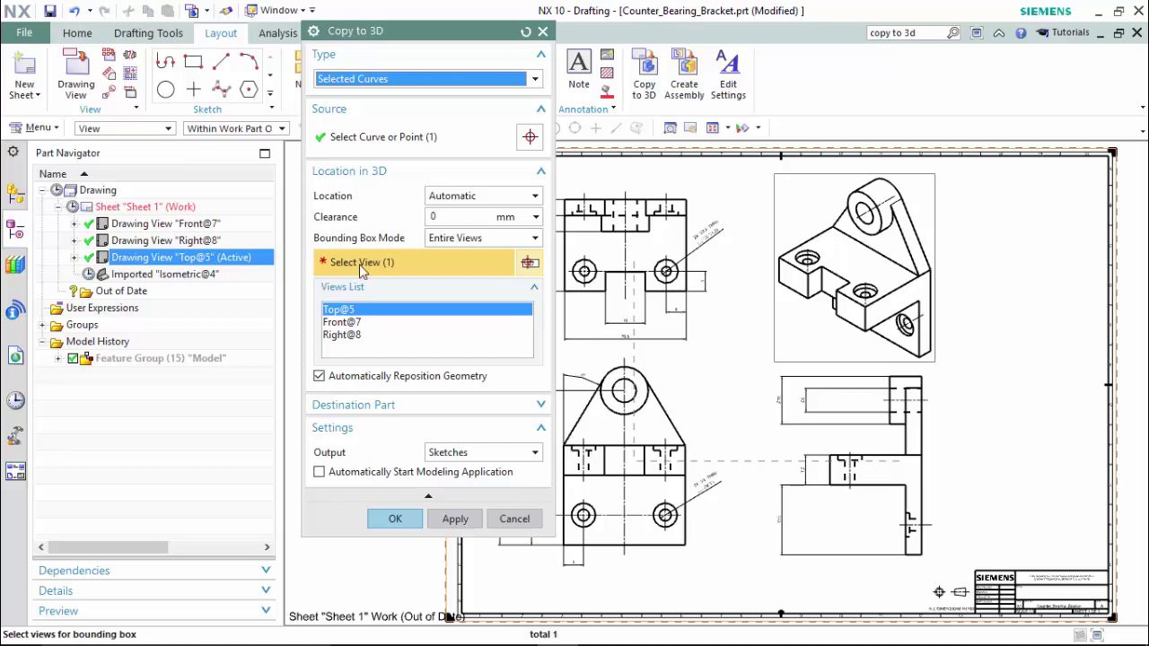
{"action": "left_click", "coordinate": [350, 381]}
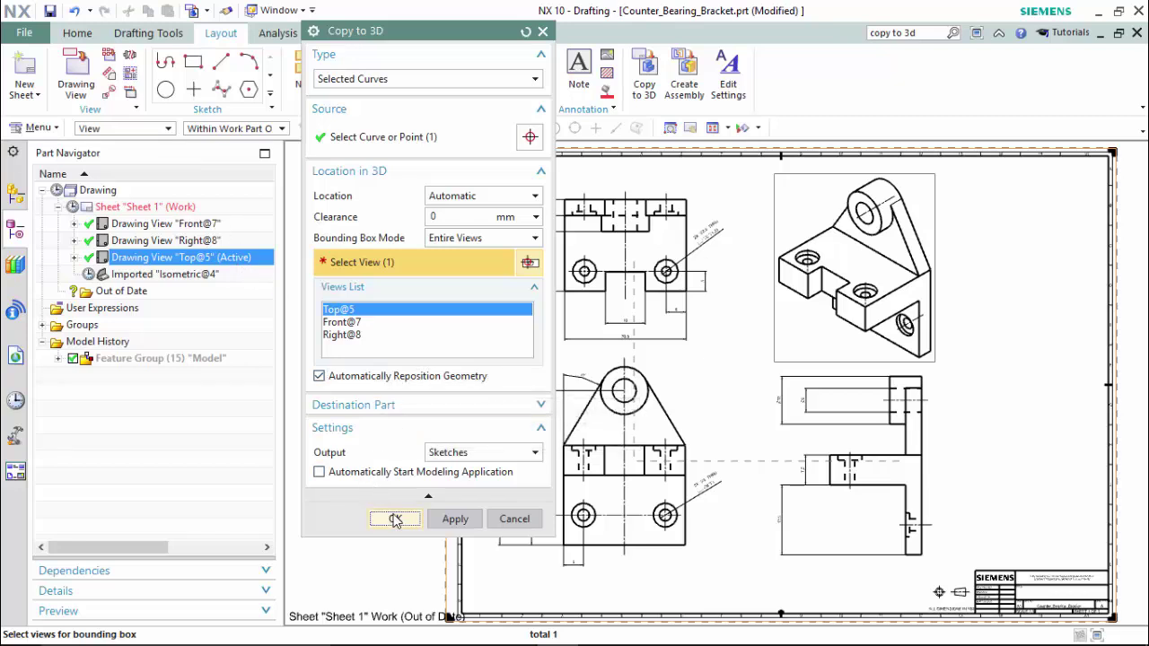
{"action": "left_click", "coordinate": [395, 519]}
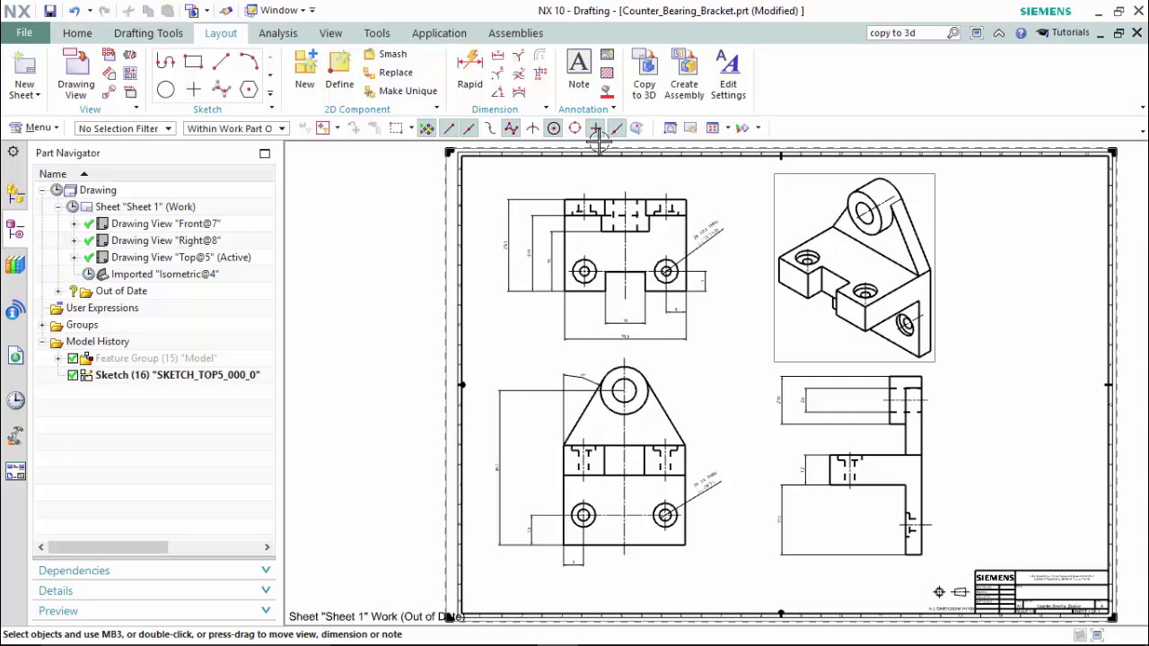
Copy a view's sketch curves to 3D with the bounding box based on Curves To Copy.
{"action": "left_click", "coordinate": [644, 73]}
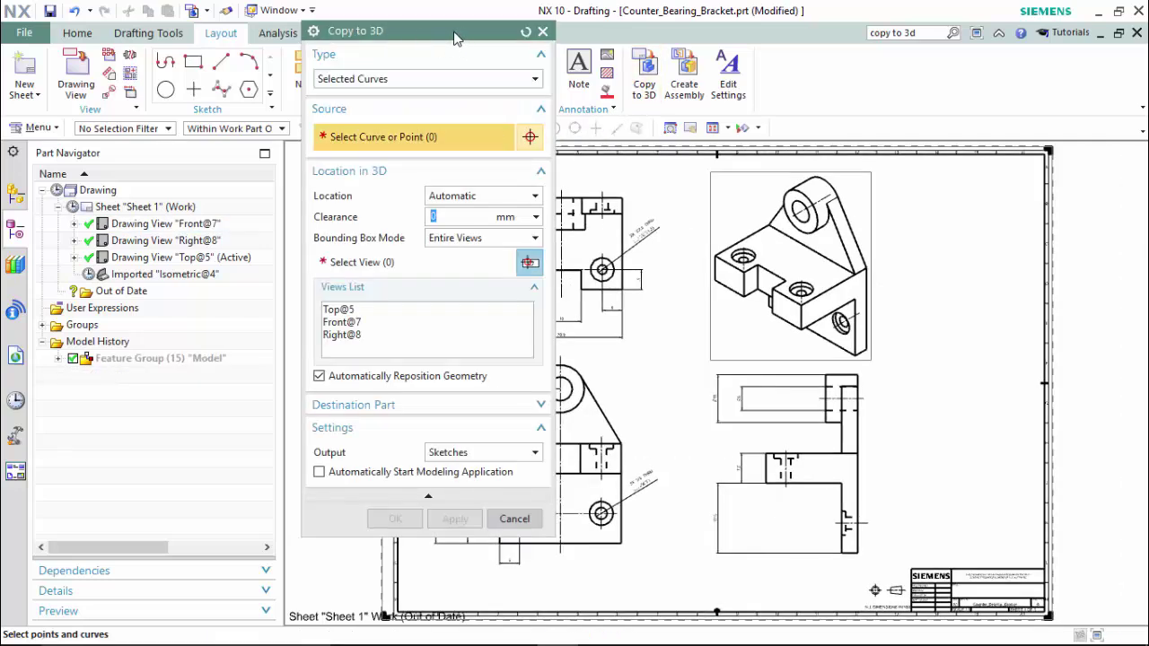
{"action": "mouse_move", "coordinate": [467, 29]}
{"action": "left_mouse_down"}
{"action": "mouse_move", "coordinate": [351, 28]}
{"action": "mouse_move", "coordinate": [351, 61]}
{"action": "mouse_move", "coordinate": [330, 67]}
{"action": "left_mouse_up"}
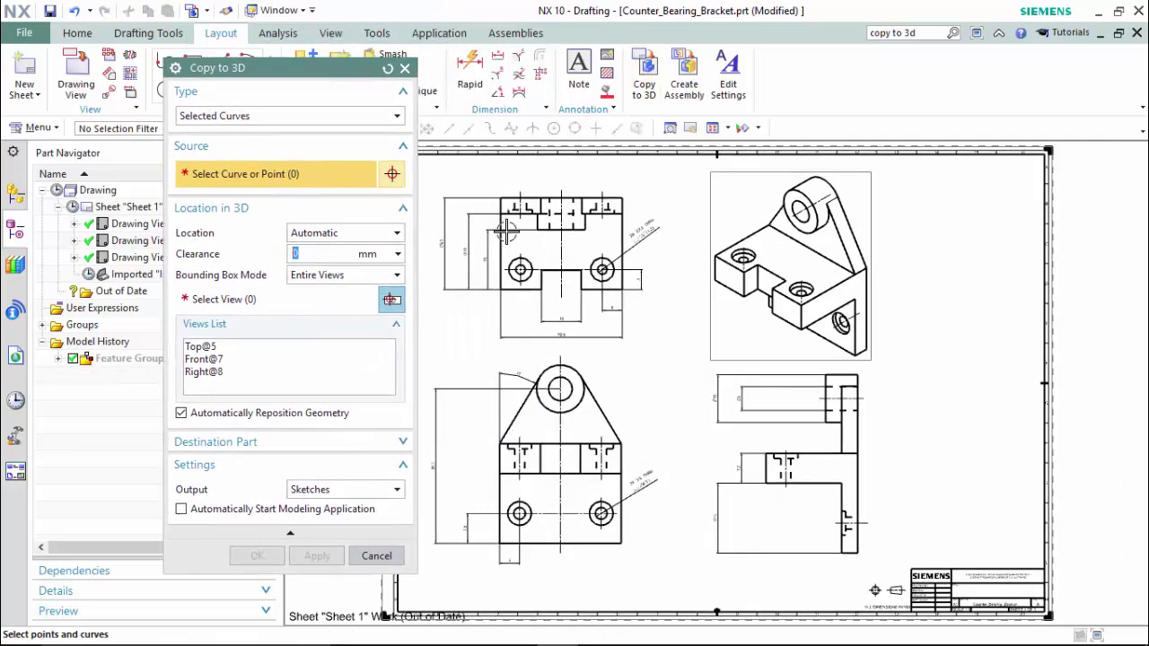
{"action": "left_click", "coordinate": [500, 297]}
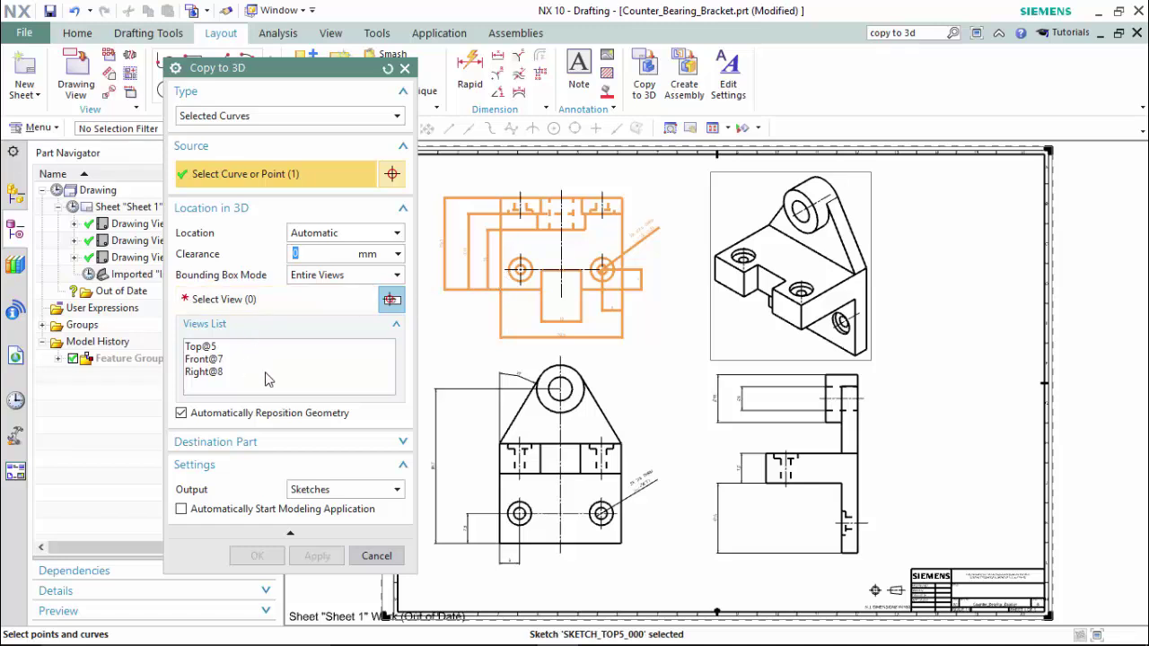
{"action": "left_click", "coordinate": [328, 276]}
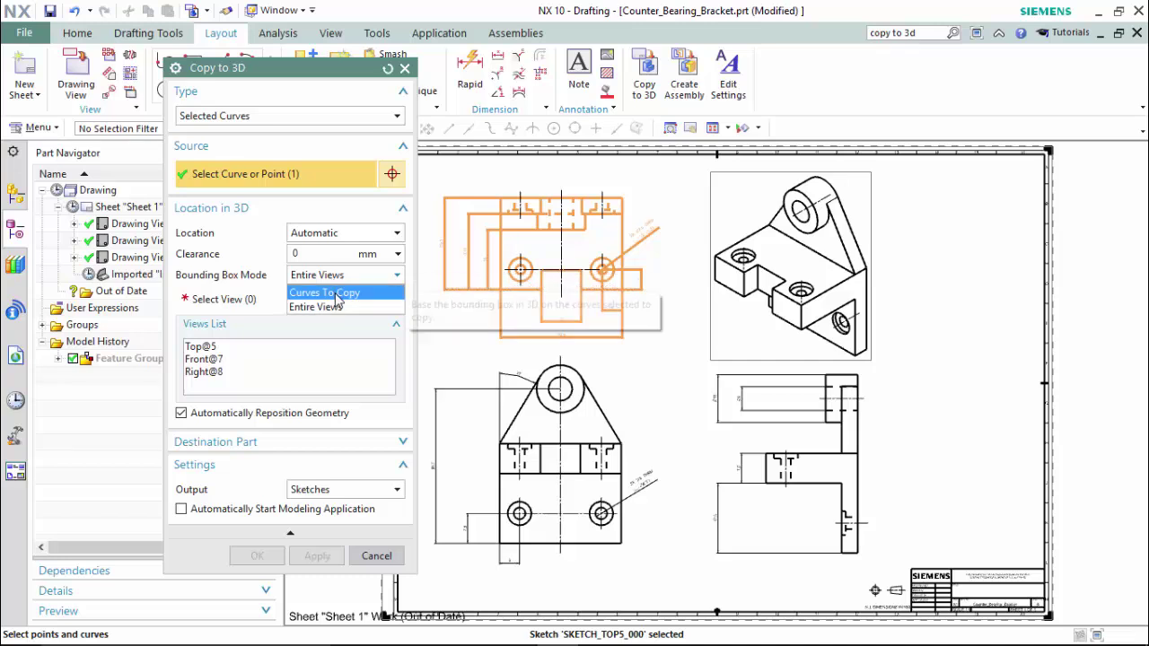
{"action": "left_click", "coordinate": [337, 294]}
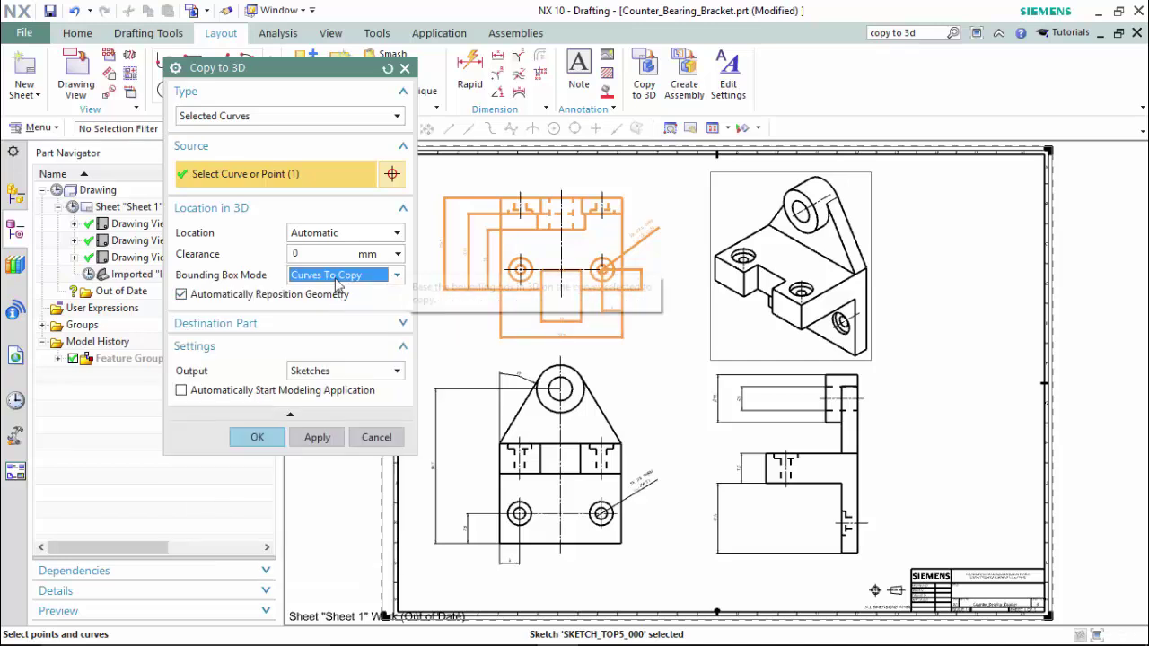
{"action": "left_click", "coordinate": [270, 437]}
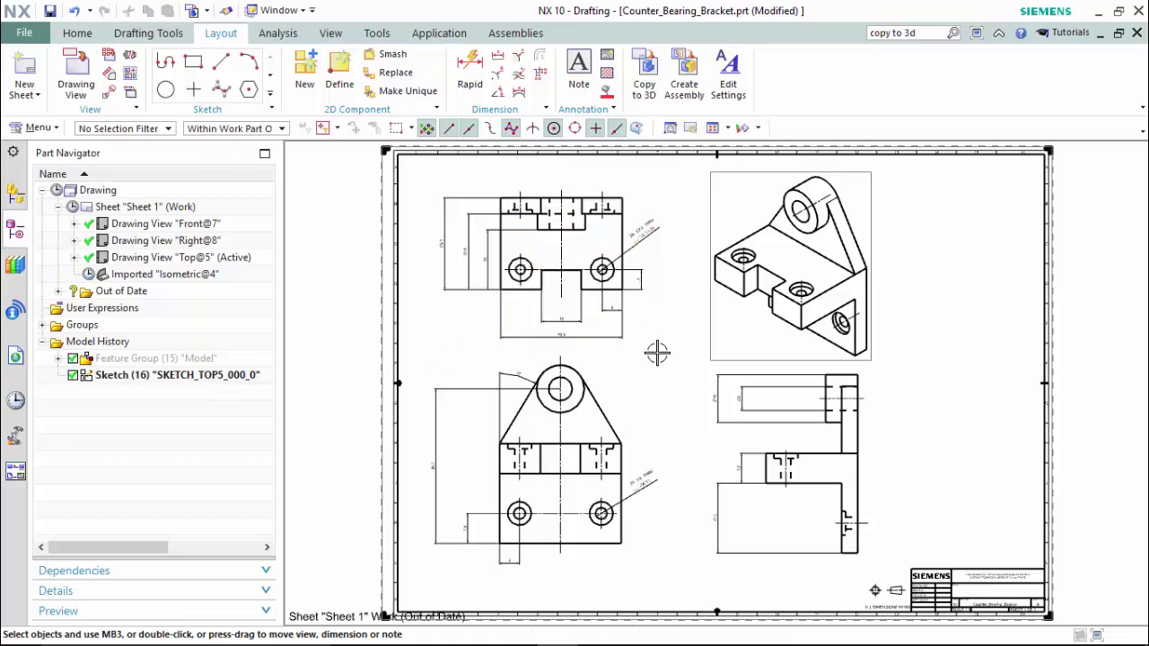
Copy the front view's curves into 3D as SKETCH_005.
{"action": "left_click", "coordinate": [645, 73]}
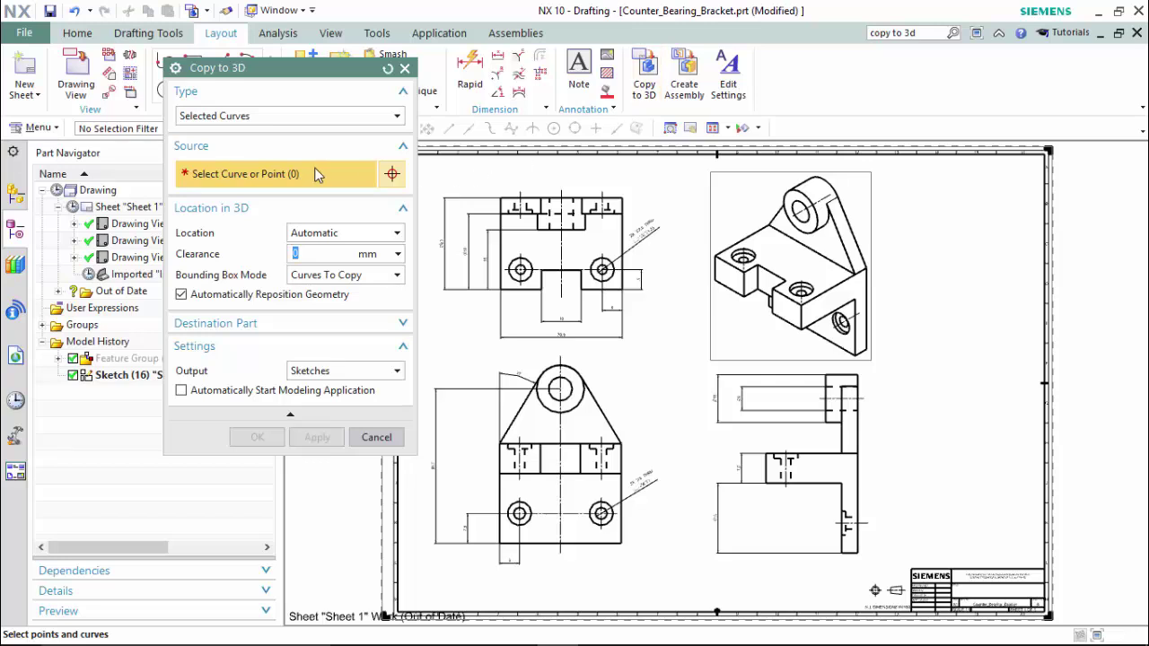
{"action": "left_click", "coordinate": [593, 395]}
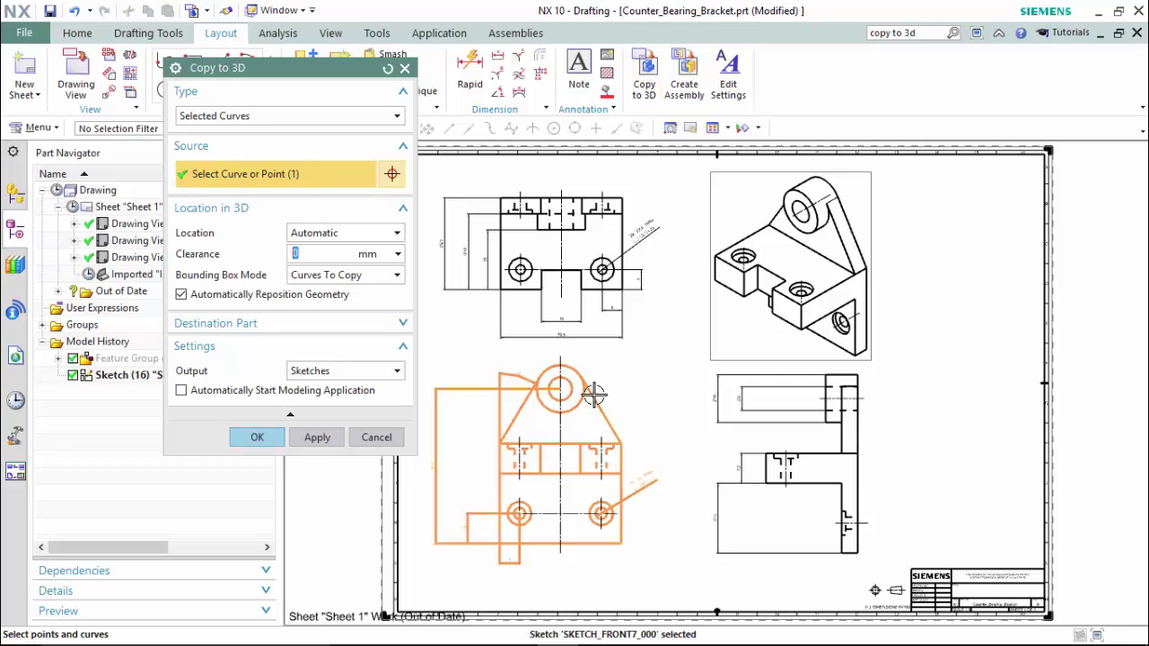
{"action": "left_click", "coordinate": [257, 437]}
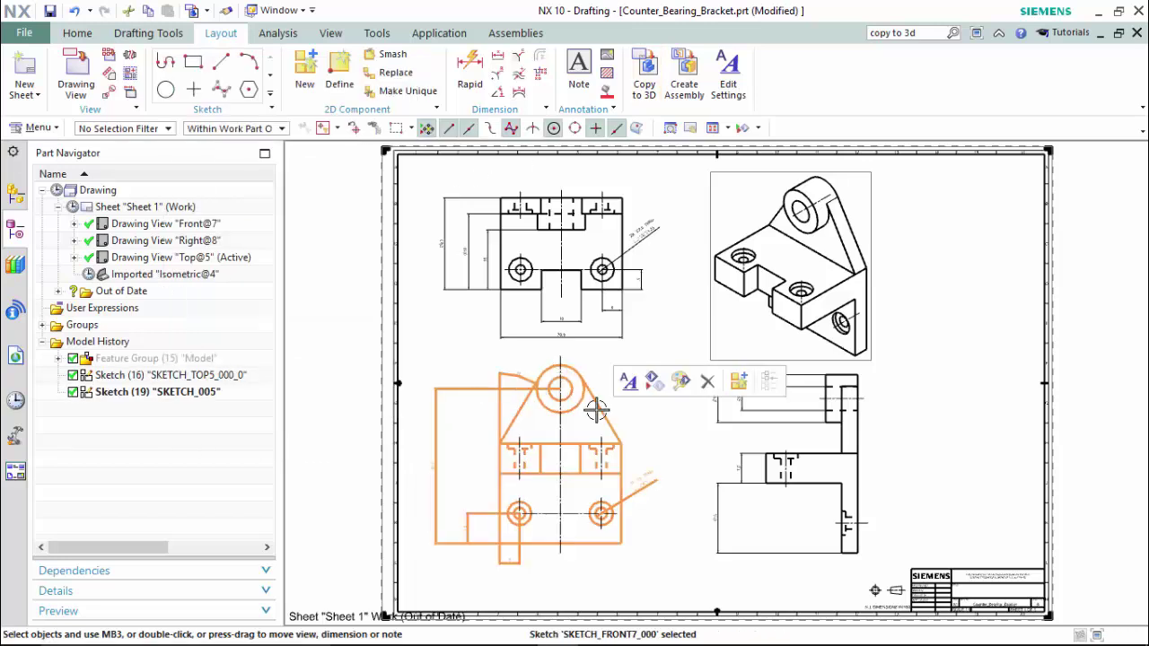
Copy the right view's curves into 3D as SKETCH_006.
{"action": "left_click", "coordinate": [644, 76]}
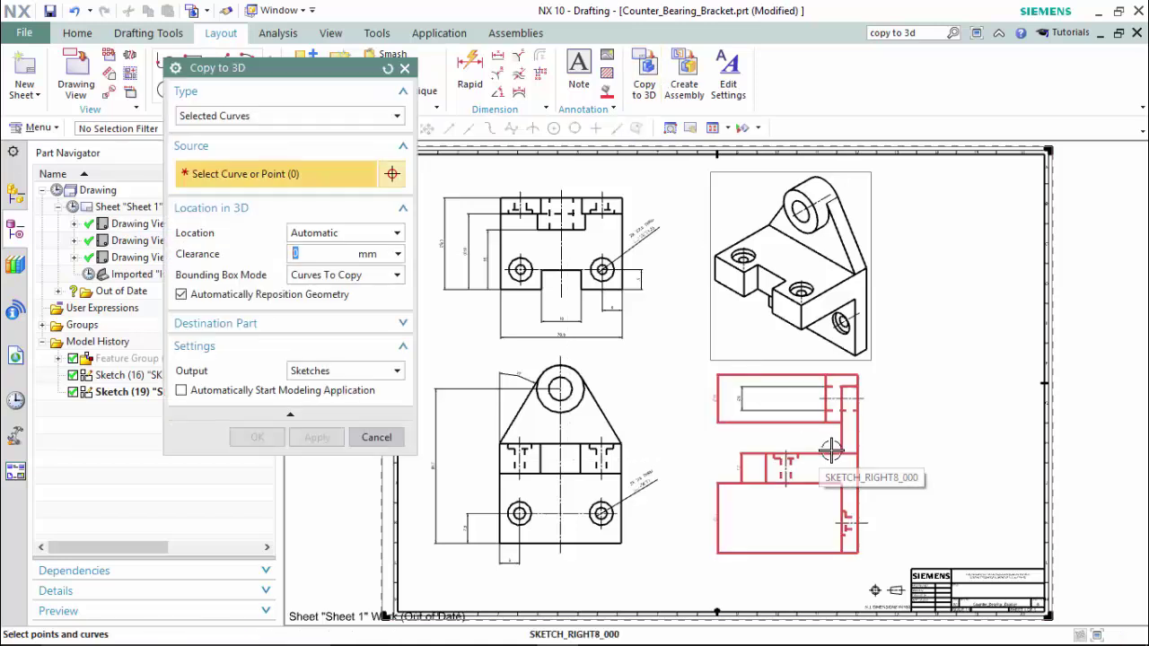
{"action": "left_click", "coordinate": [811, 449]}
{"action": "left_click", "coordinate": [258, 440]}
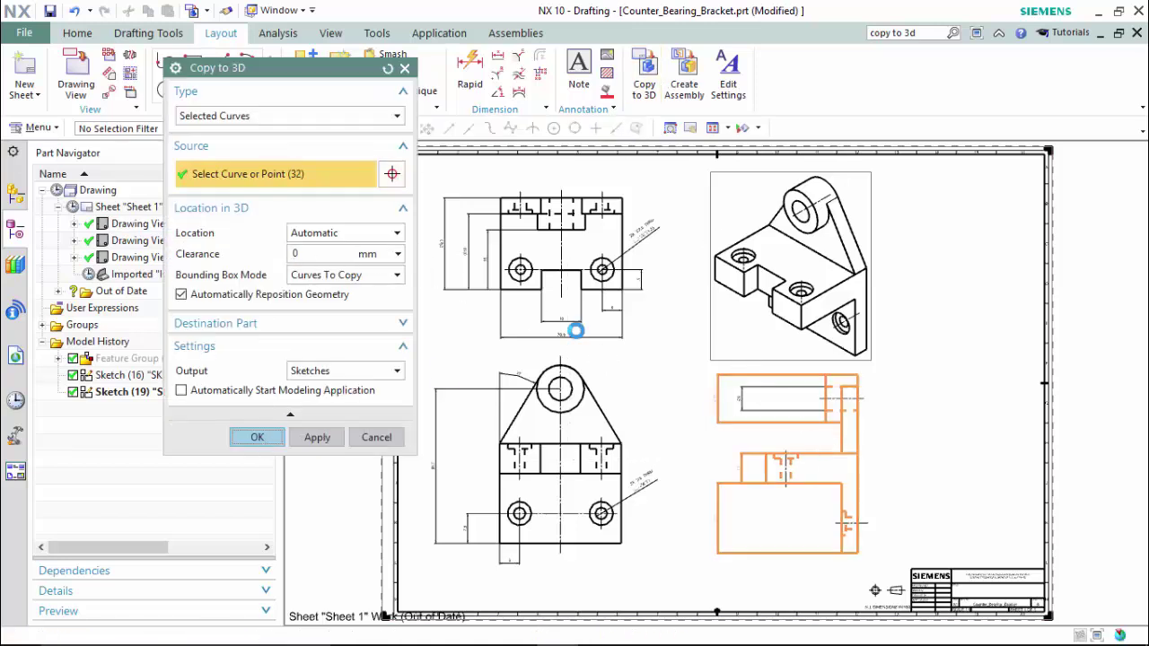
Switch to the Modeling application and bring the wireframe sketches into view.
{"action": "left_click", "coordinate": [444, 32]}
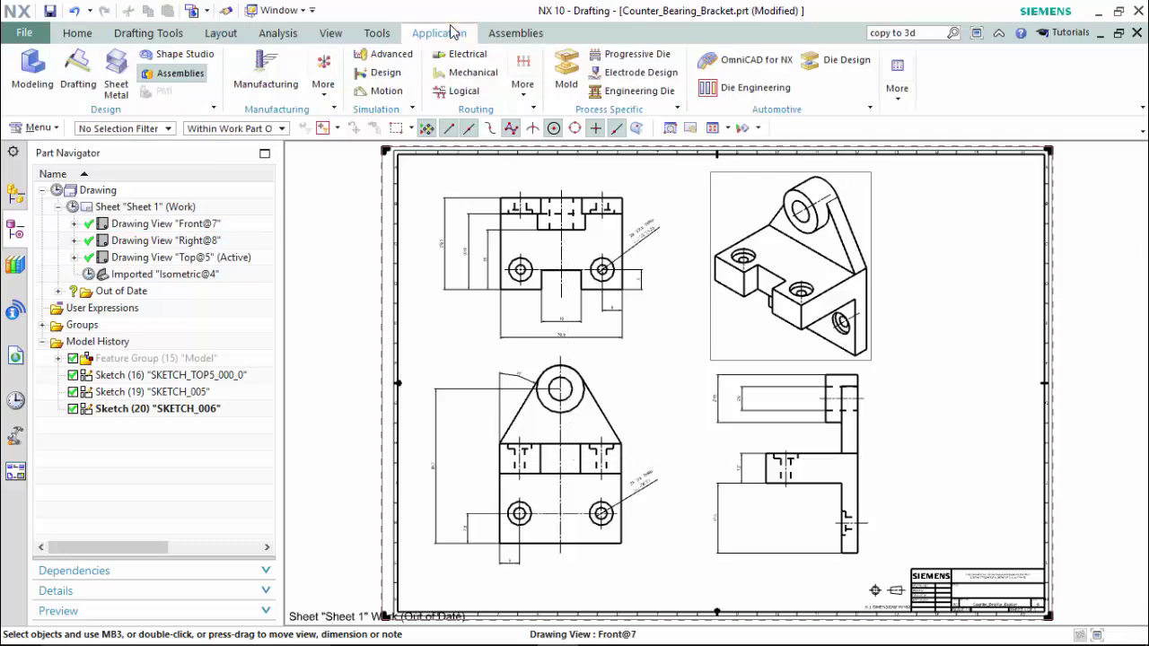
{"action": "left_click", "coordinate": [32, 70]}
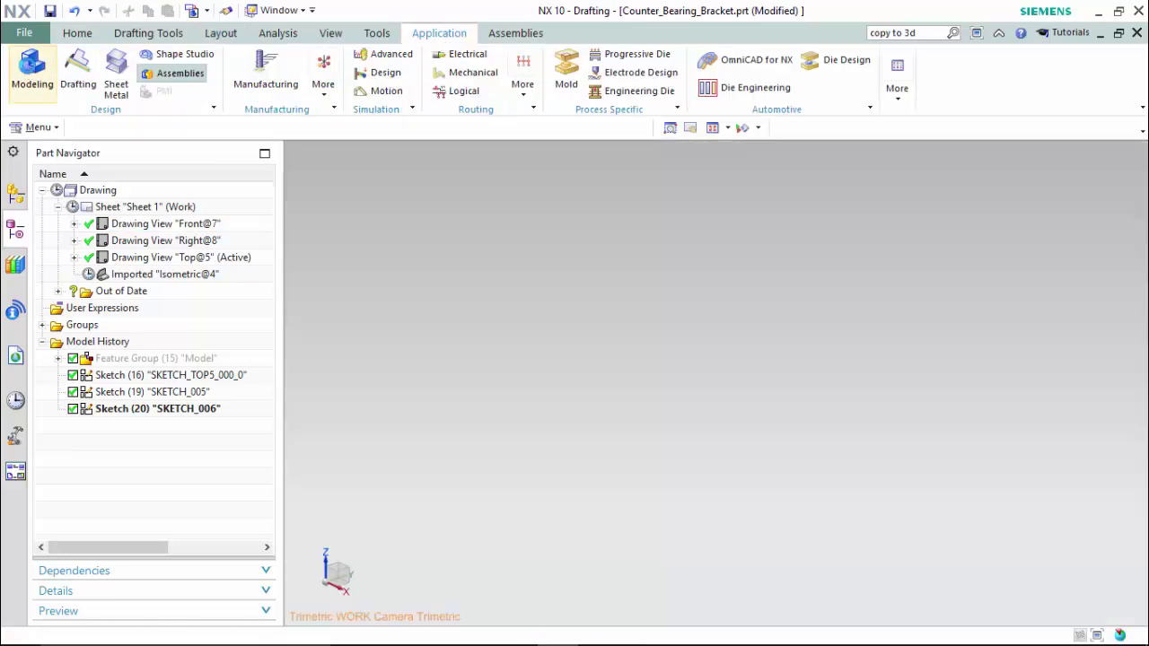
{"action": "scroll", "coordinate": [701, 359], "scroll_direction": "up", "scroll_amount": 5}
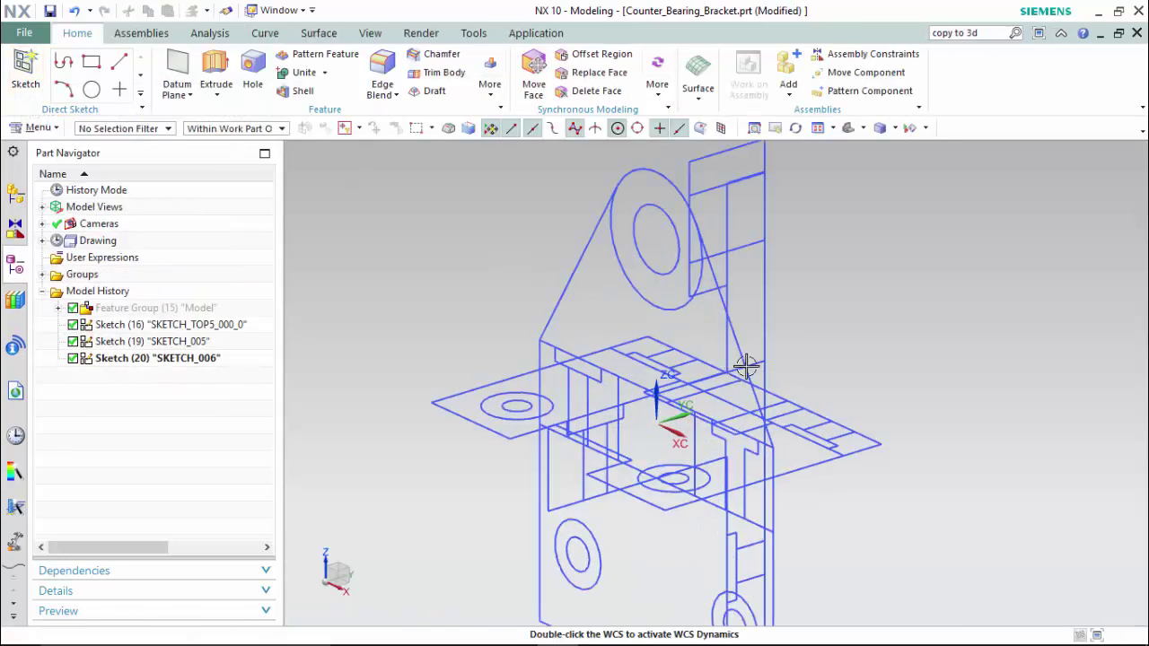
{"action": "scroll", "coordinate": [795, 336], "scroll_direction": "down", "scroll_amount": 1}
{"action": "middle_click_drag", "start_coordinate": [823, 332], "coordinate": [816, 290], "text": "shift"}
{"action": "scroll", "coordinate": [810, 278], "scroll_direction": "down", "scroll_amount": 2}
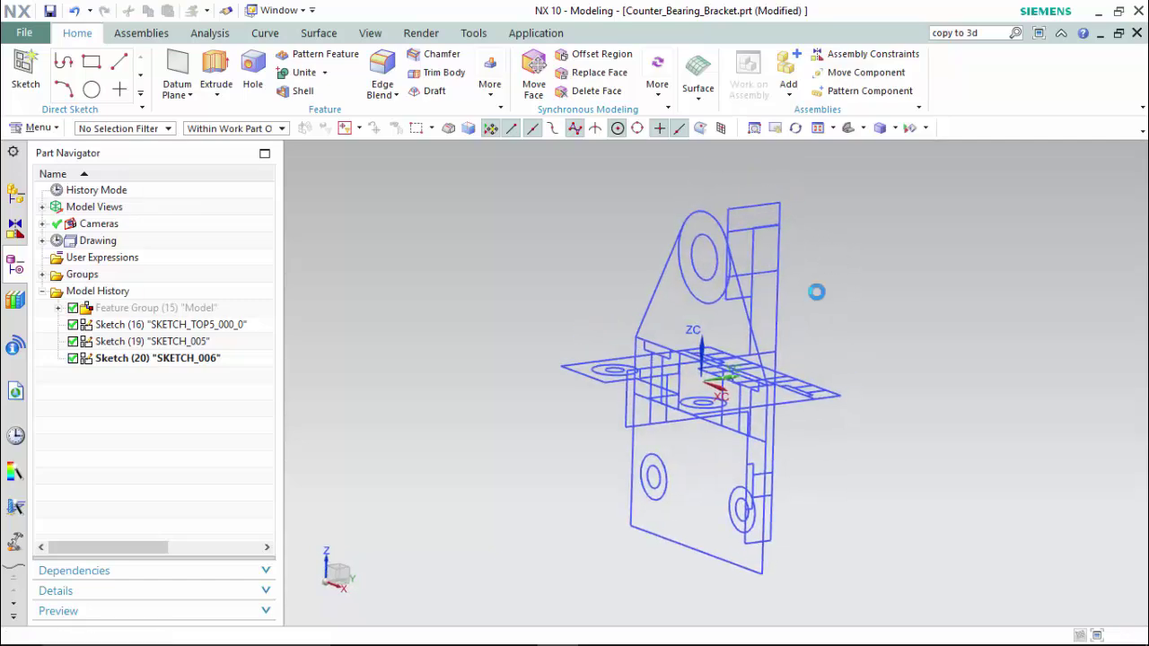
Move SKETCH_005 point to point from its arc's top midpoint onto the side sketch's top-line midpoint.
{"action": "right_click", "coordinate": [669, 280]}
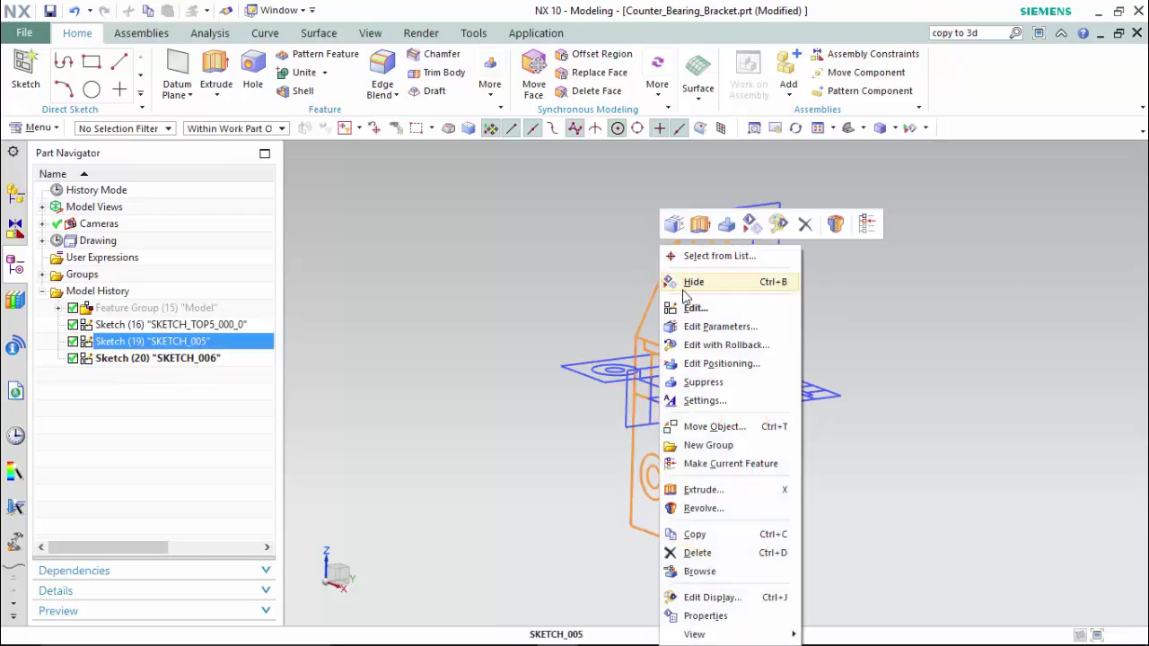
{"action": "left_click", "coordinate": [723, 427]}
{"action": "mouse_move", "coordinate": [828, 315]}
{"action": "middle_mouse_down"}
{"action": "mouse_move", "coordinate": [798, 314]}
{"action": "mouse_move", "coordinate": [769, 219]}
{"action": "mouse_move", "coordinate": [817, 223]}
{"action": "middle_mouse_up"}
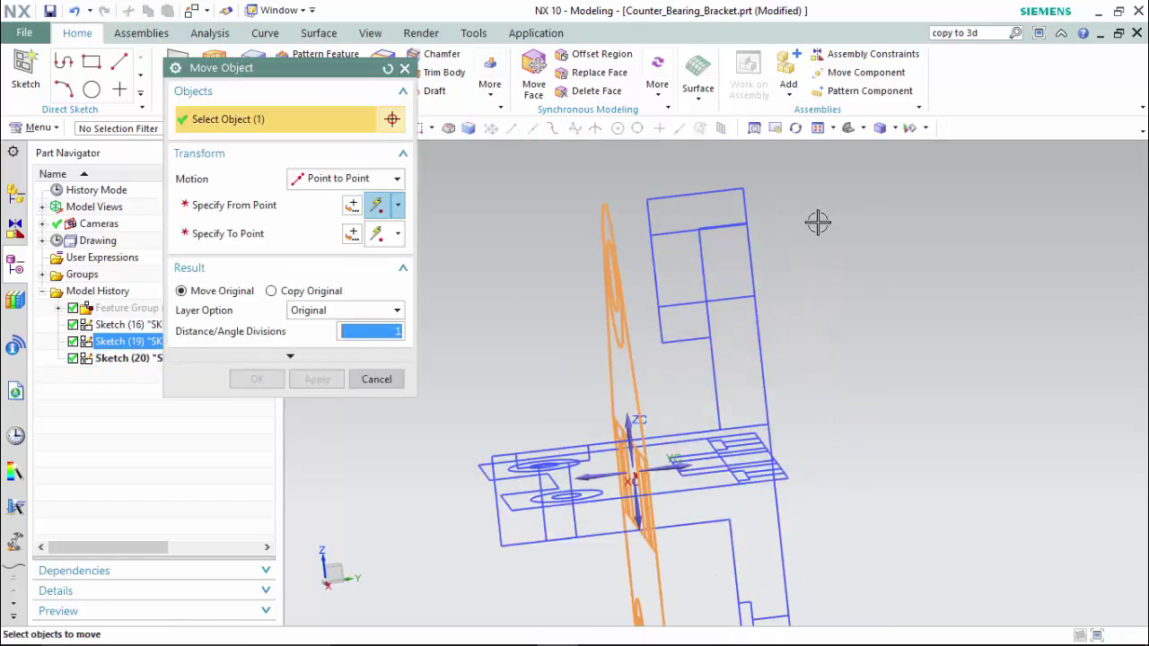
{"action": "middle_click", "coordinate": [818, 222]}
{"action": "middle_click_drag", "start_coordinate": [501, 273], "coordinate": [531, 267]}
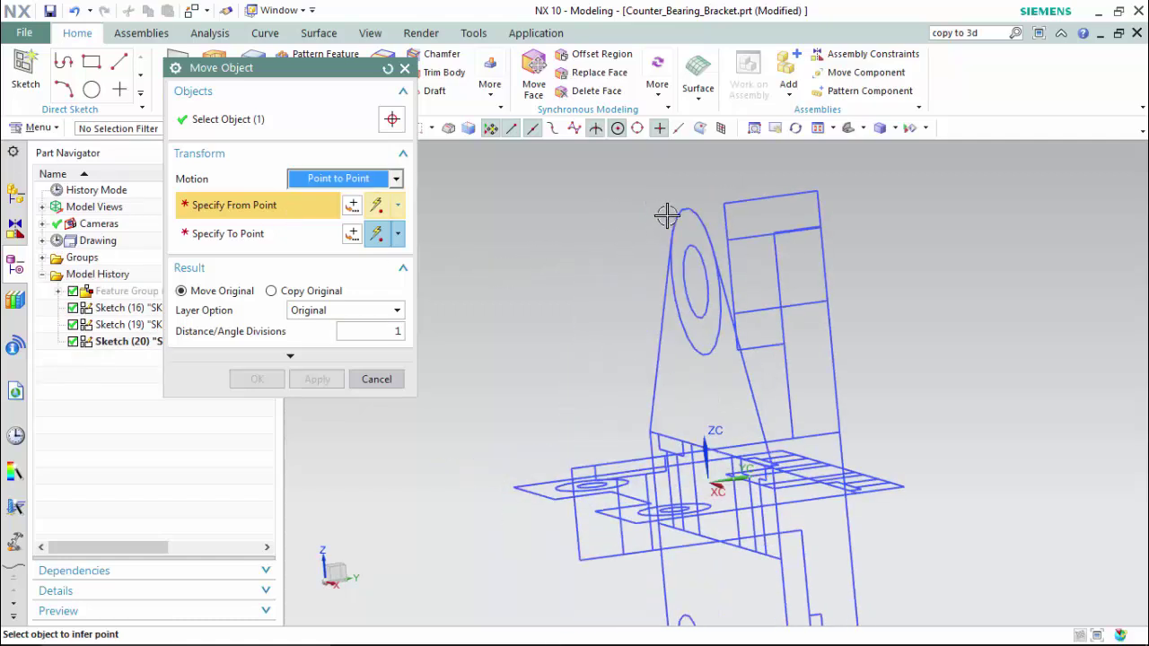
{"action": "left_click", "coordinate": [689, 207]}
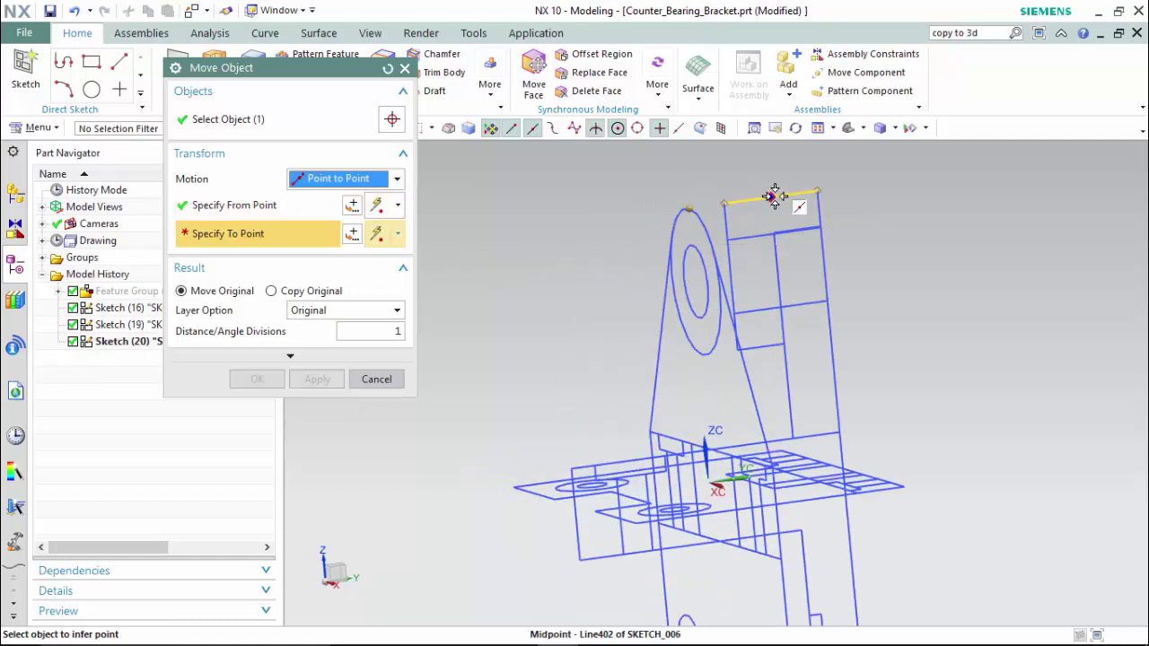
{"action": "left_click", "coordinate": [774, 196]}
{"action": "left_click", "coordinate": [319, 380]}
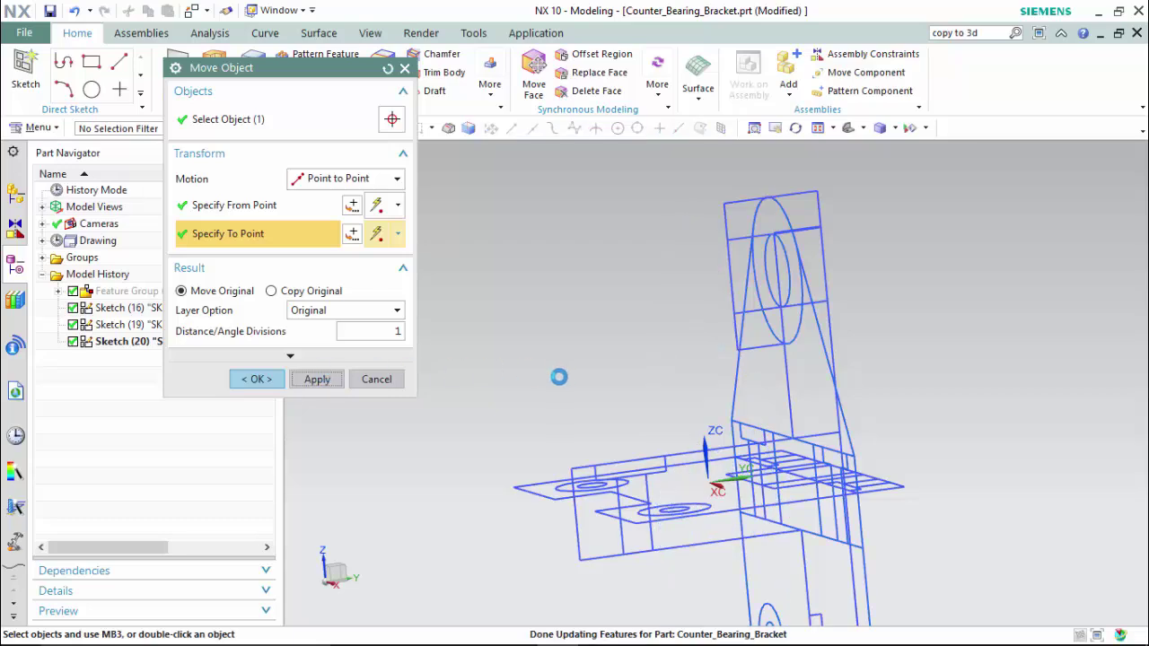
Move the SKETCH_TOP5 sketch from the Line277 intersection onto the side sketch's endpoint.
{"action": "left_click", "coordinate": [588, 445]}
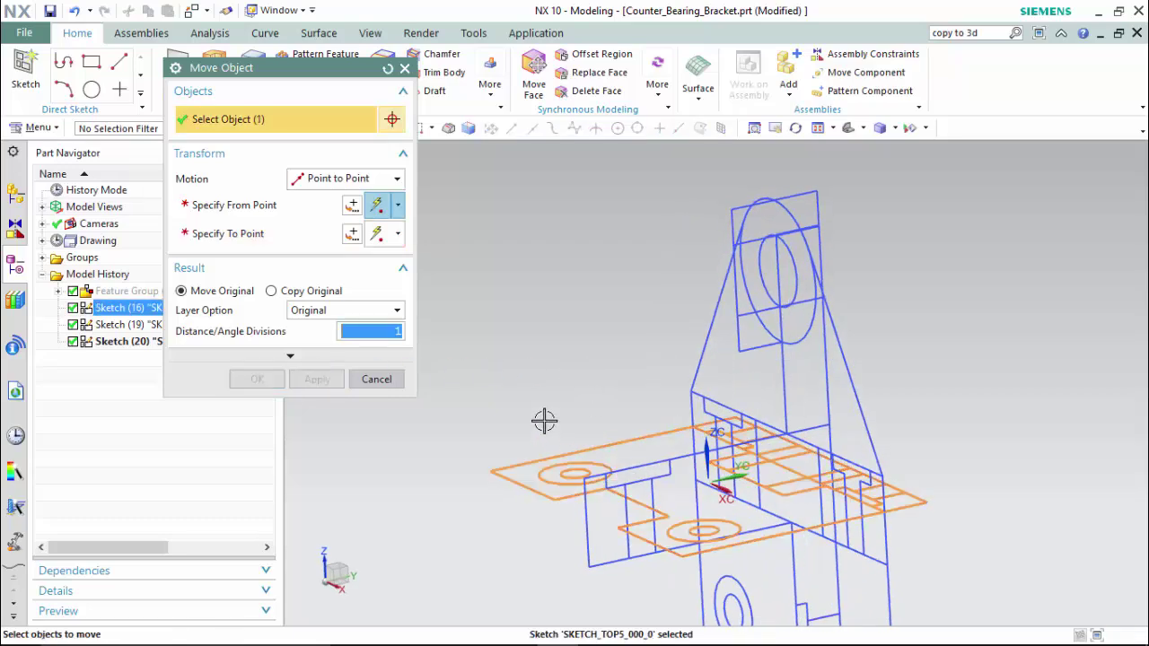
{"action": "middle_click_drag", "start_coordinate": [541, 418], "coordinate": [557, 405]}
{"action": "left_click", "coordinate": [265, 220]}
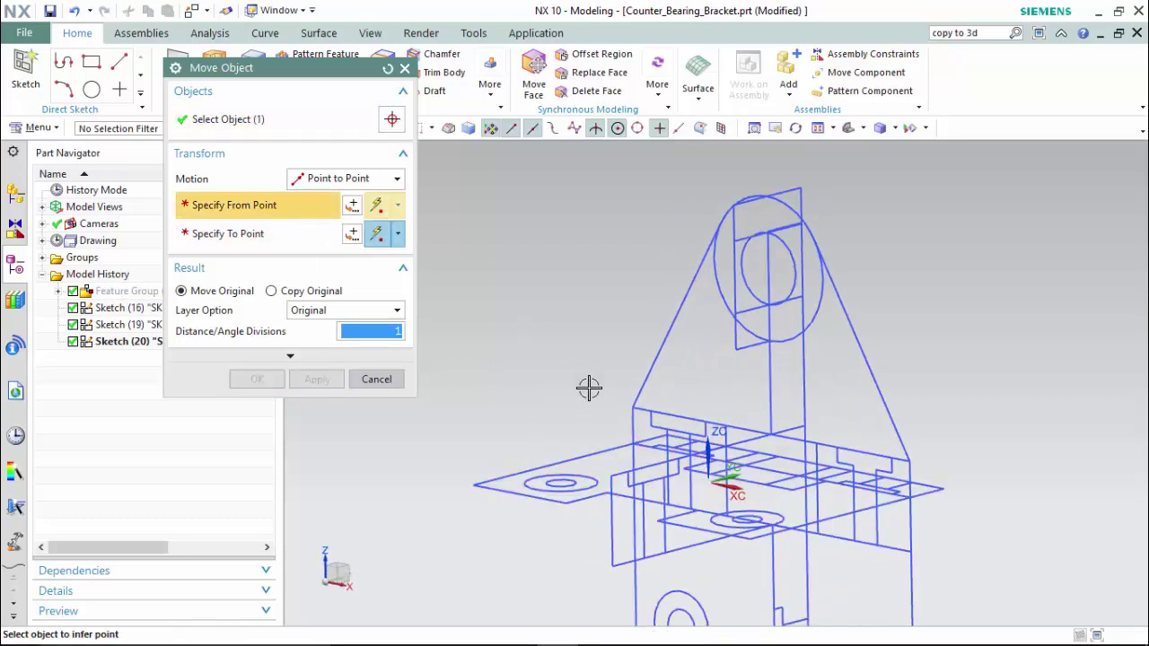
{"action": "left_click", "coordinate": [631, 444]}
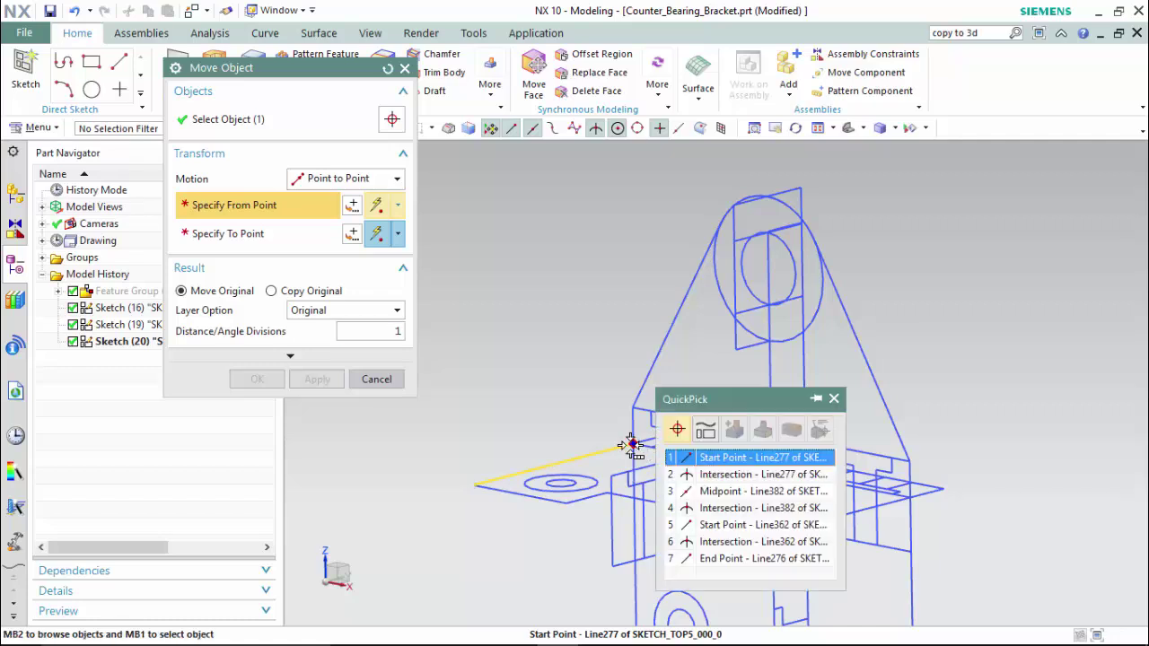
{"action": "left_click", "coordinate": [750, 475]}
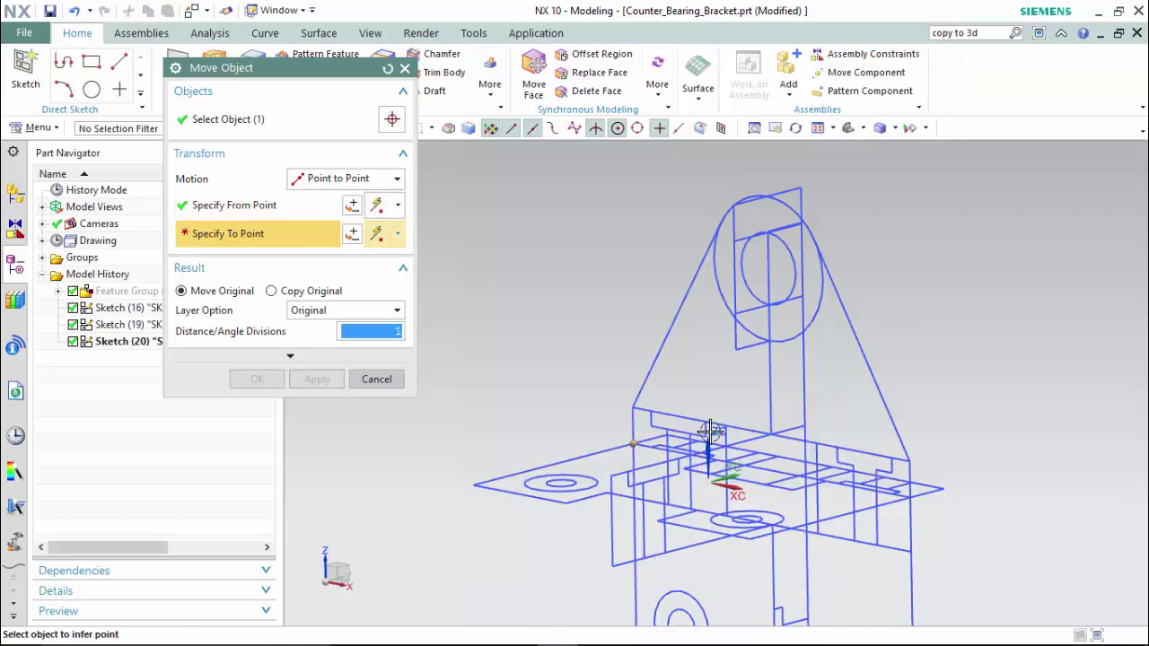
{"action": "left_click", "coordinate": [631, 408]}
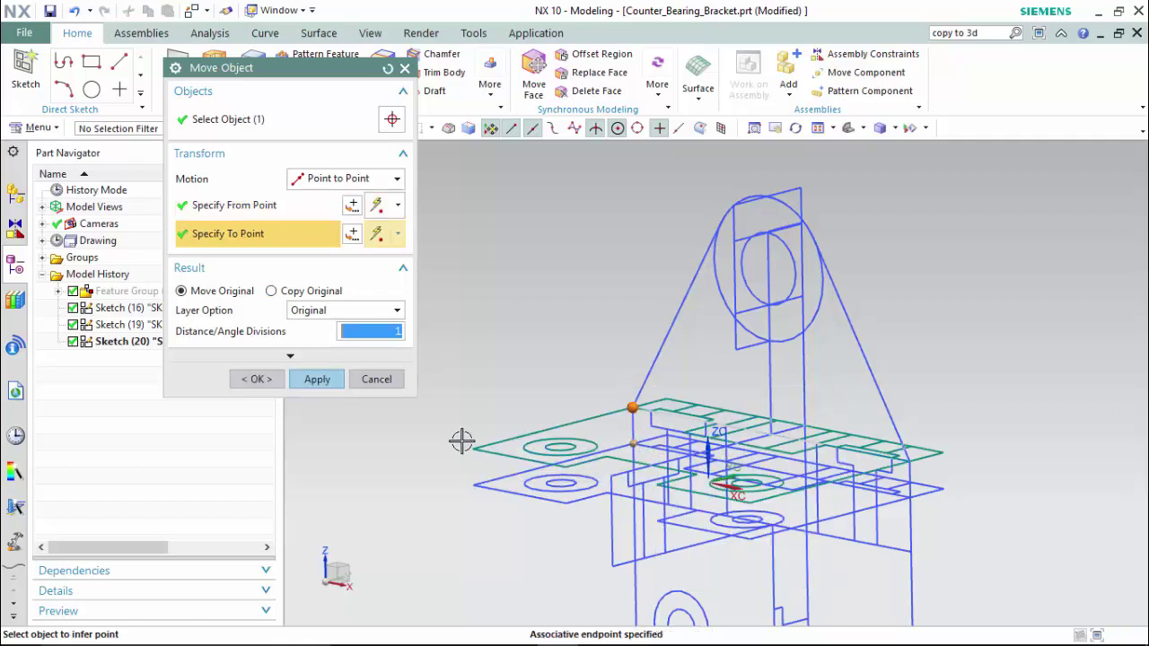
{"action": "left_click", "coordinate": [316, 380]}
{"action": "left_click", "coordinate": [377, 380]}
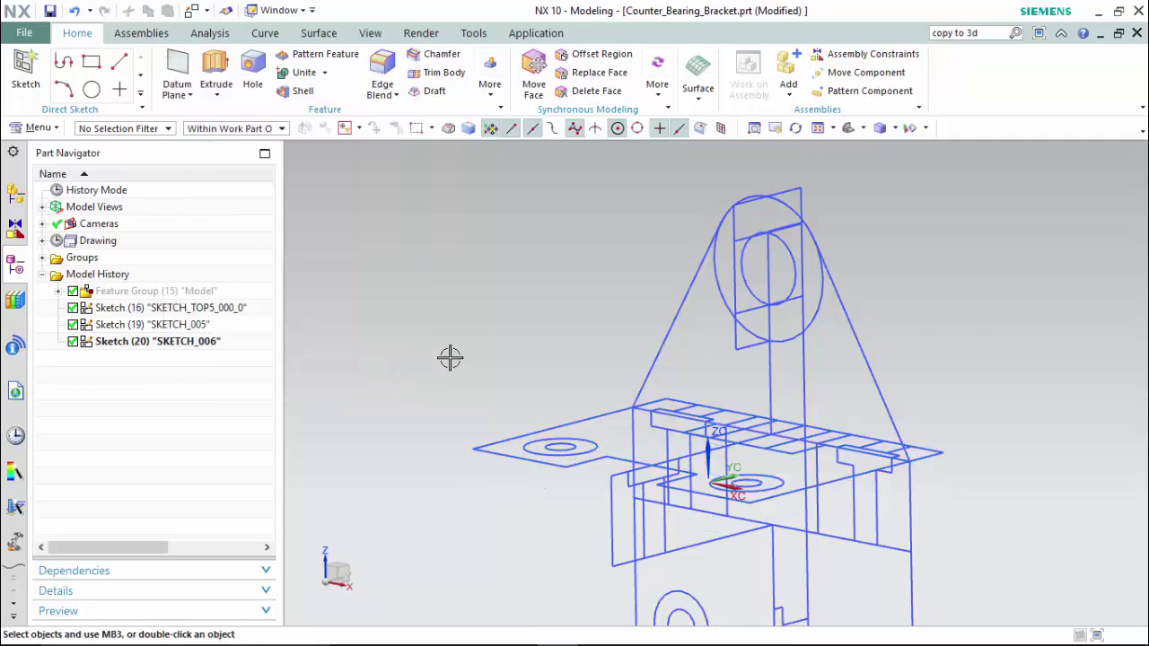
{"action": "key", "text": "Home"}
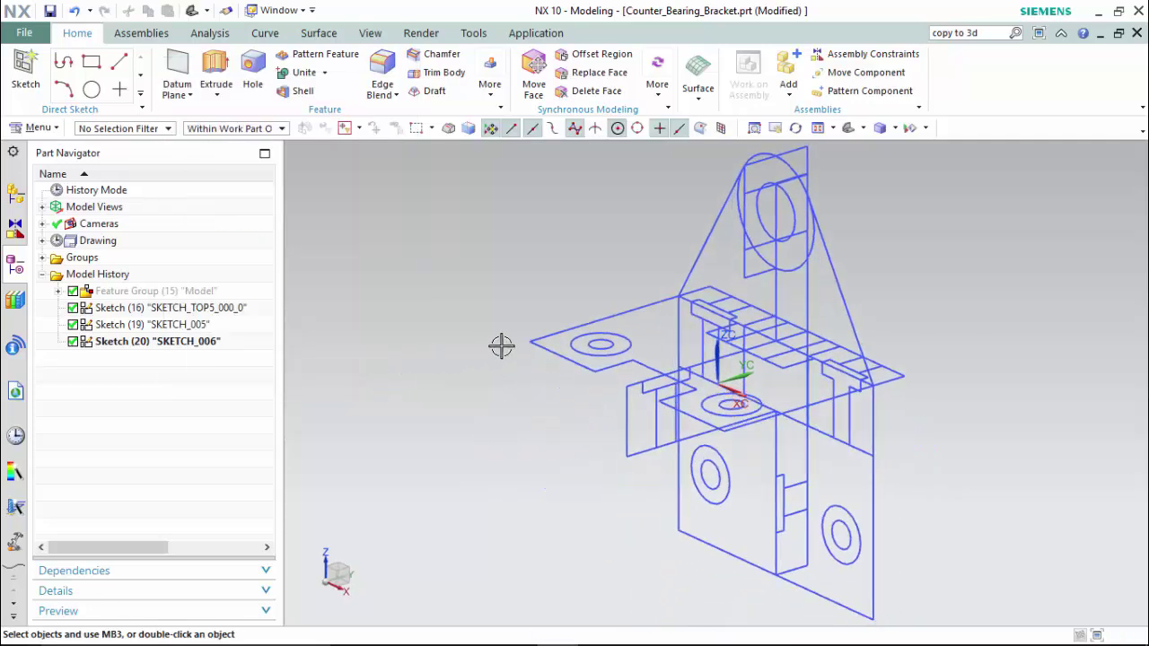
{"action": "middle_click_drag", "start_coordinate": [501, 351], "coordinate": [484, 332]}
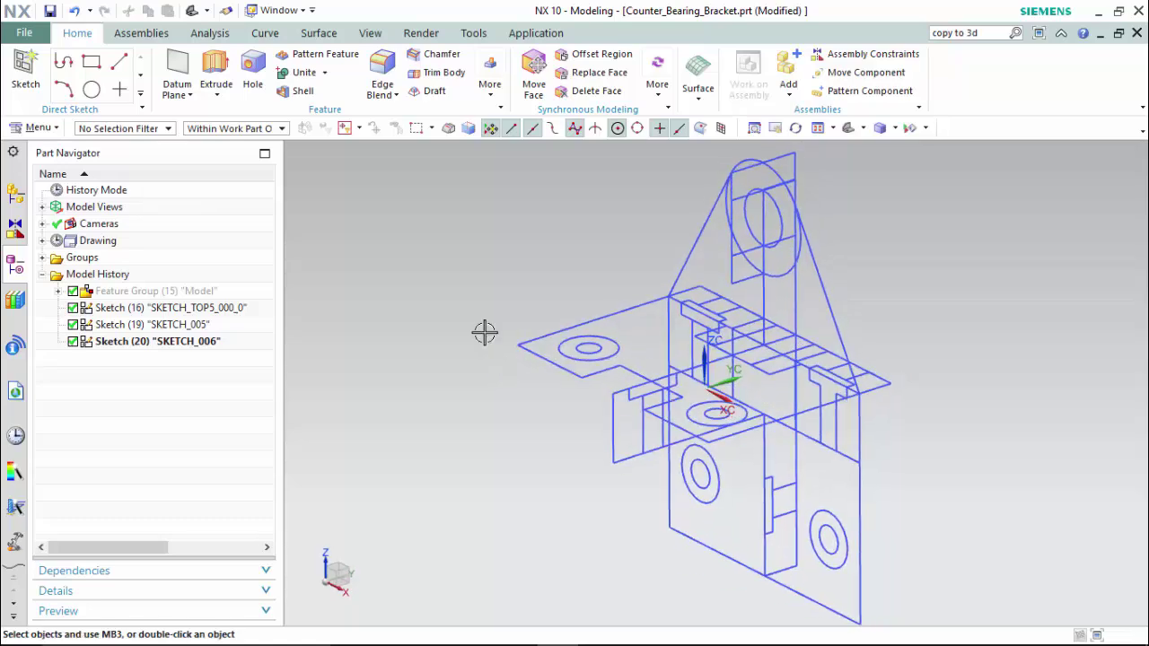
Start an extrusion and select the bracket's arched back plate profile curves.
{"action": "left_click", "coordinate": [215, 76]}
{"action": "mouse_move", "coordinate": [485, 231]}
{"action": "middle_mouse_down"}
{"action": "mouse_move", "coordinate": [515, 264]}
{"action": "mouse_move", "coordinate": [491, 235]}
{"action": "mouse_move", "coordinate": [499, 240]}
{"action": "middle_mouse_up"}
{"action": "left_click", "coordinate": [760, 261]}
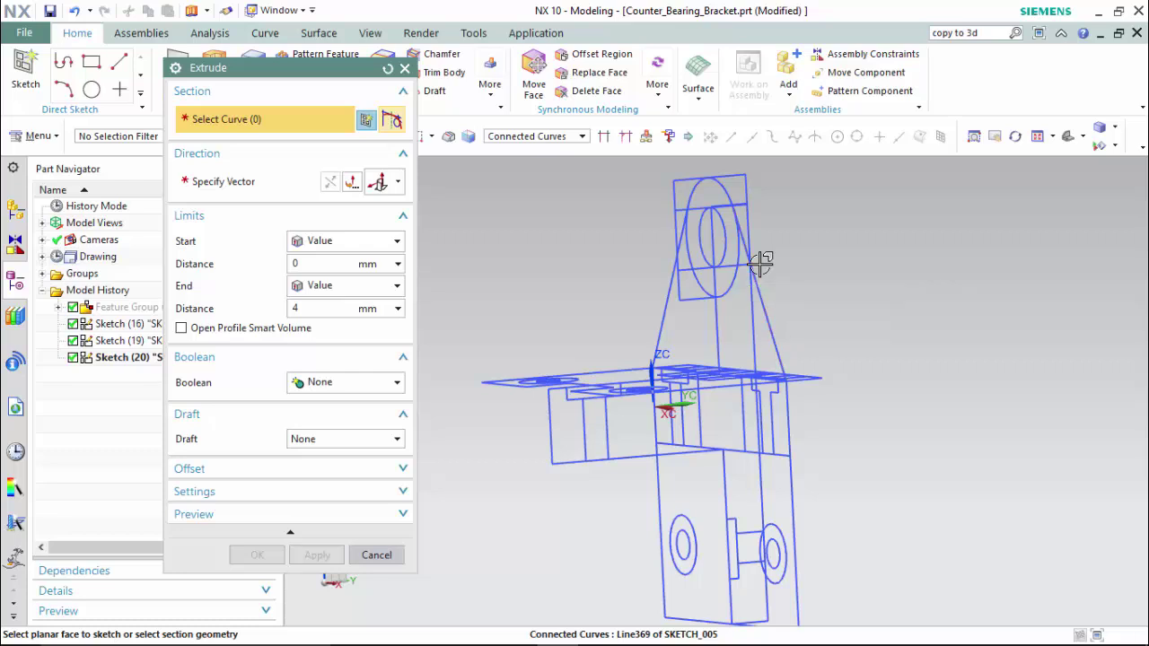
{"action": "left_click", "coordinate": [781, 385]}
{"action": "mouse_move", "coordinate": [718, 378]}
{"action": "middle_mouse_down"}
{"action": "mouse_move", "coordinate": [680, 395]}
{"action": "mouse_move", "coordinate": [679, 413]}
{"action": "mouse_move", "coordinate": [688, 341]}
{"action": "middle_mouse_up"}
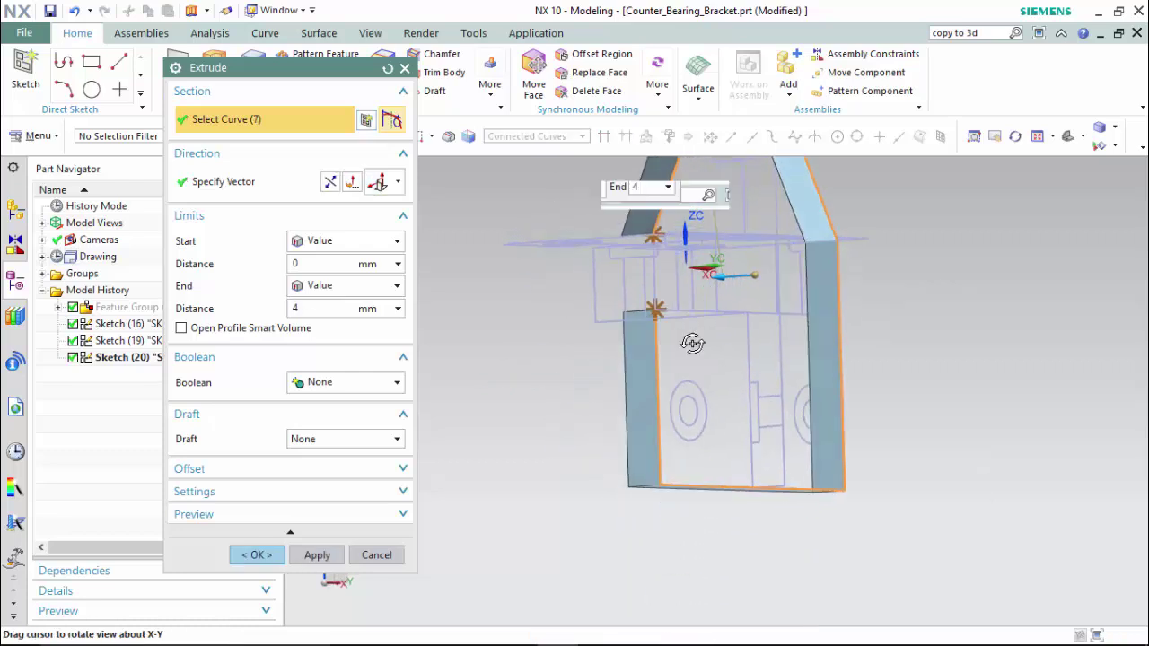
{"action": "left_click", "coordinate": [658, 272]}
{"action": "middle_click_drag", "start_coordinate": [844, 243], "coordinate": [883, 262]}
Set the extrusion end distance to 4 mm by measuring the plate thickness along Y.
{"action": "left_click", "coordinate": [363, 287]}
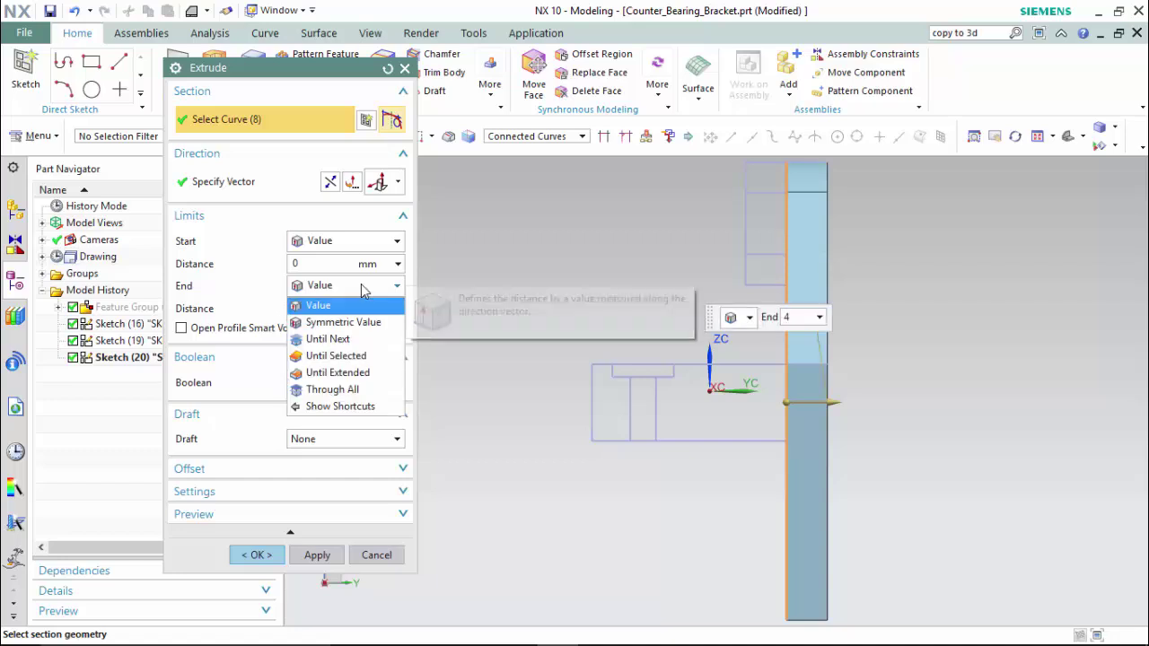
{"action": "left_click", "coordinate": [329, 306]}
{"action": "left_click", "coordinate": [397, 285]}
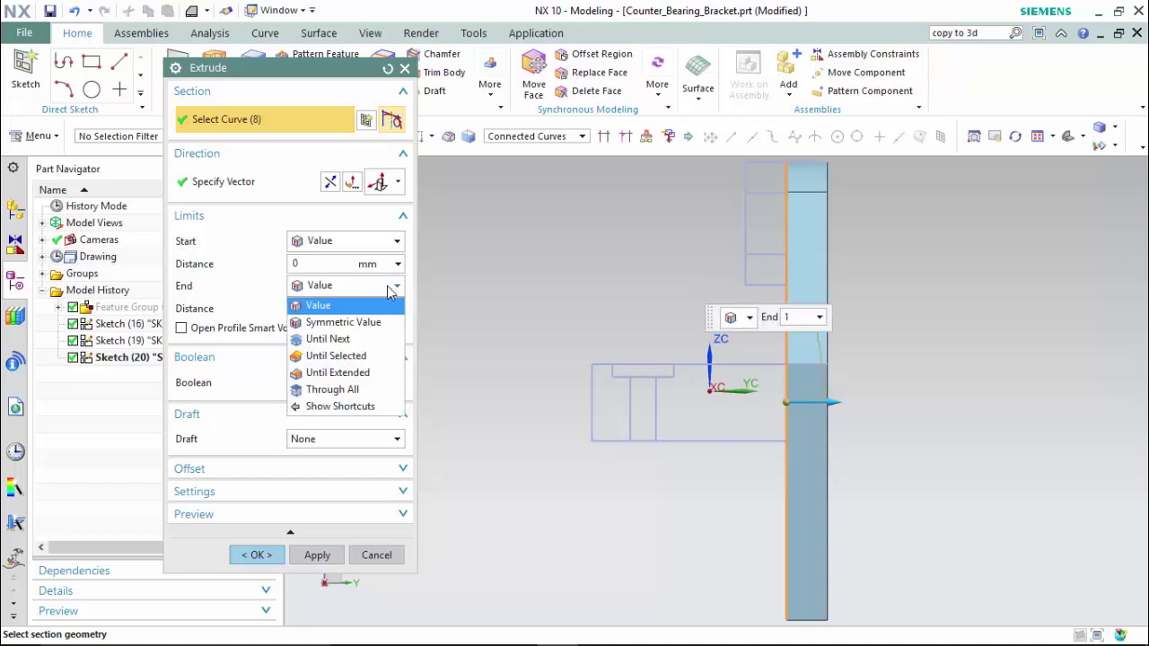
{"action": "left_click", "coordinate": [330, 303]}
{"action": "left_click", "coordinate": [398, 308]}
{"action": "key", "text": "Escape"}
{"action": "key", "text": "Escape"}
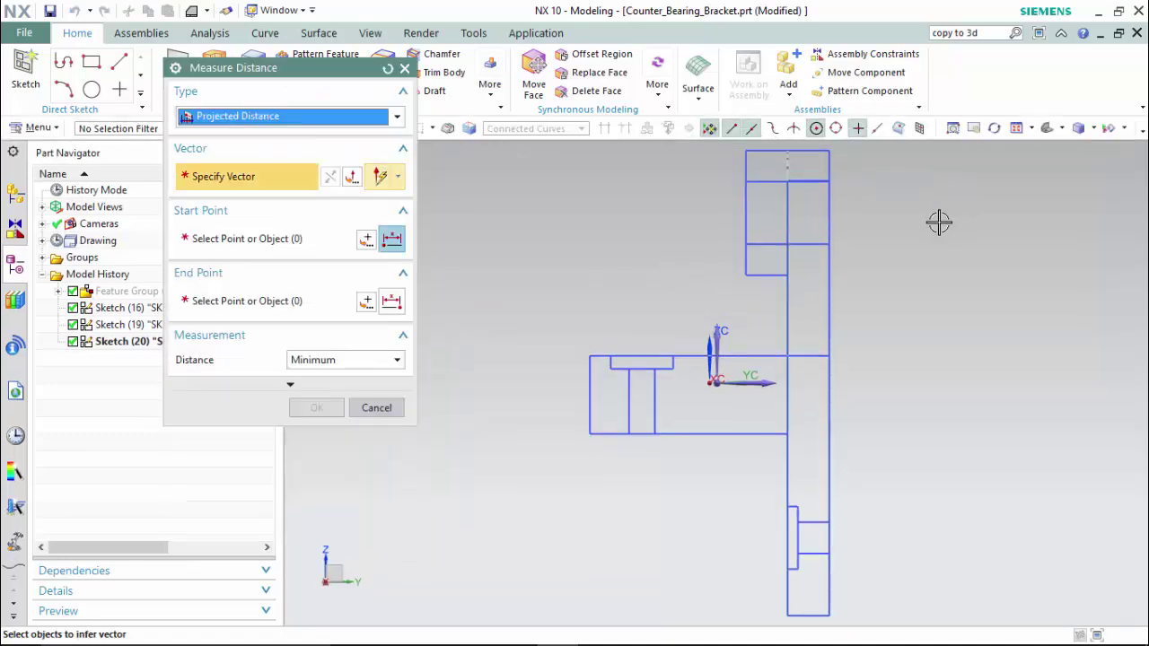
{"action": "left_click", "coordinate": [757, 391]}
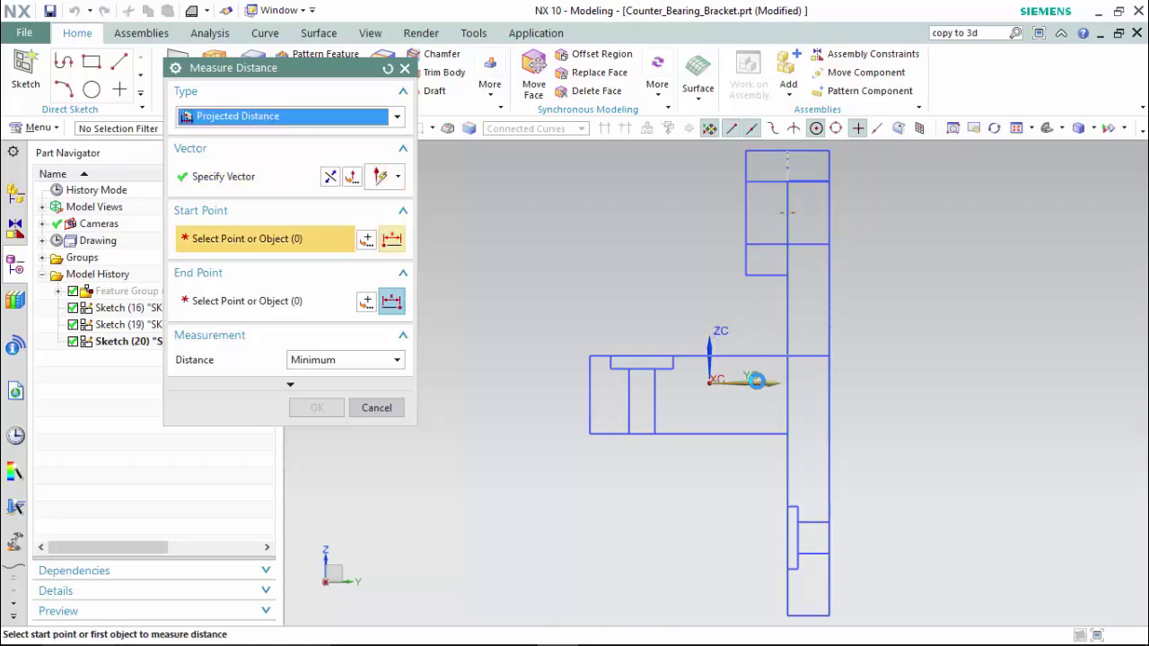
{"action": "left_click", "coordinate": [788, 212]}
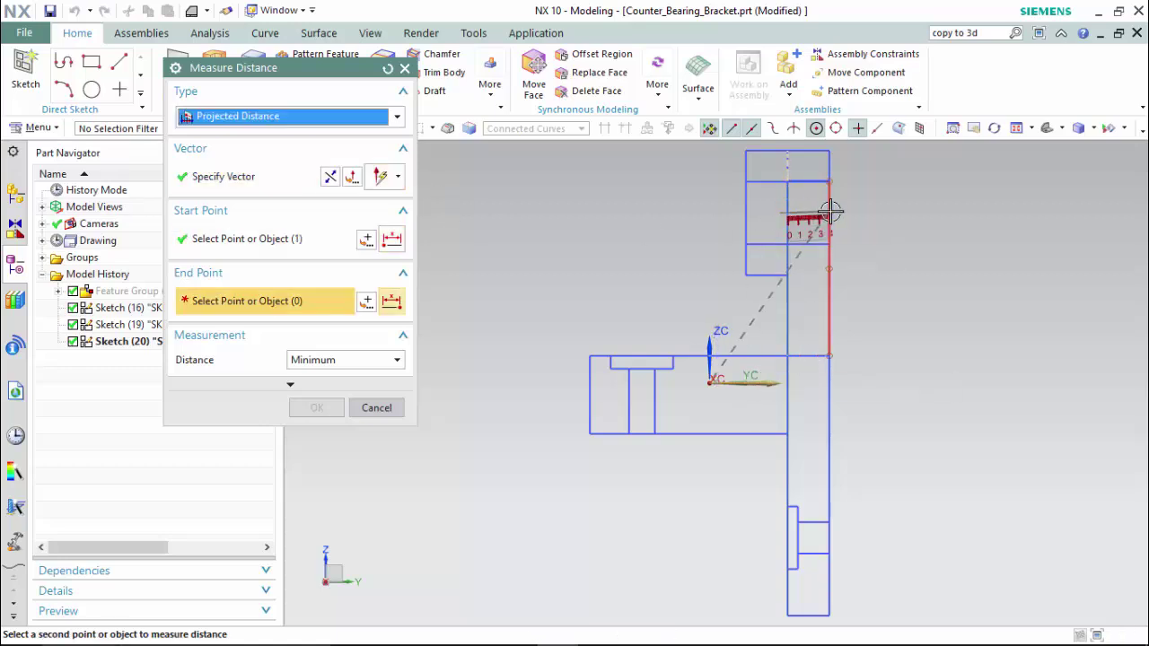
{"action": "left_click", "coordinate": [828, 235]}
{"action": "left_click", "coordinate": [334, 410]}
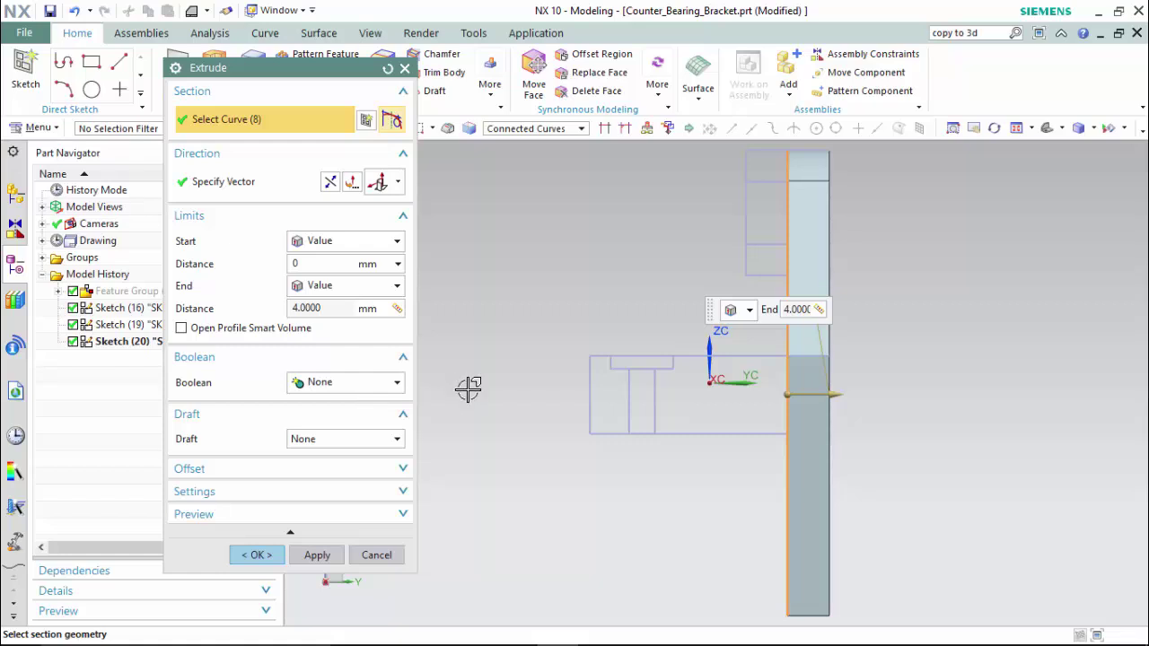
Add the top hole circle to the section and create the 4 mm plate extrusion.
{"action": "middle_click_drag", "start_coordinate": [634, 321], "coordinate": [772, 323]}
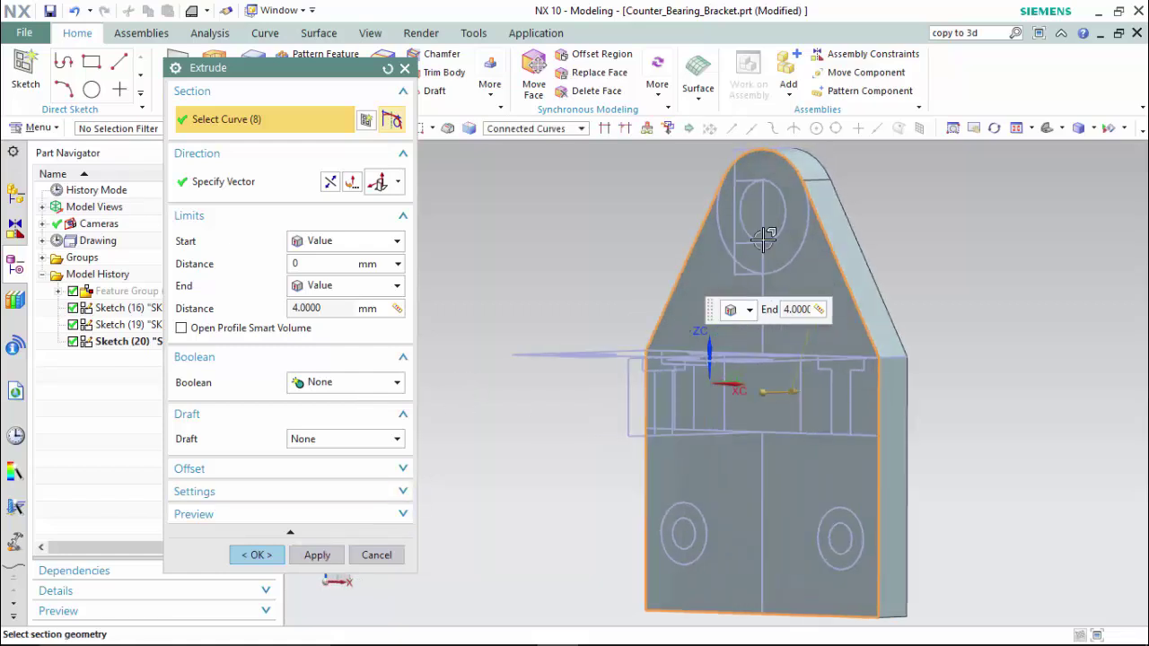
{"action": "left_click", "coordinate": [762, 186]}
{"action": "left_click", "coordinate": [317, 555]}
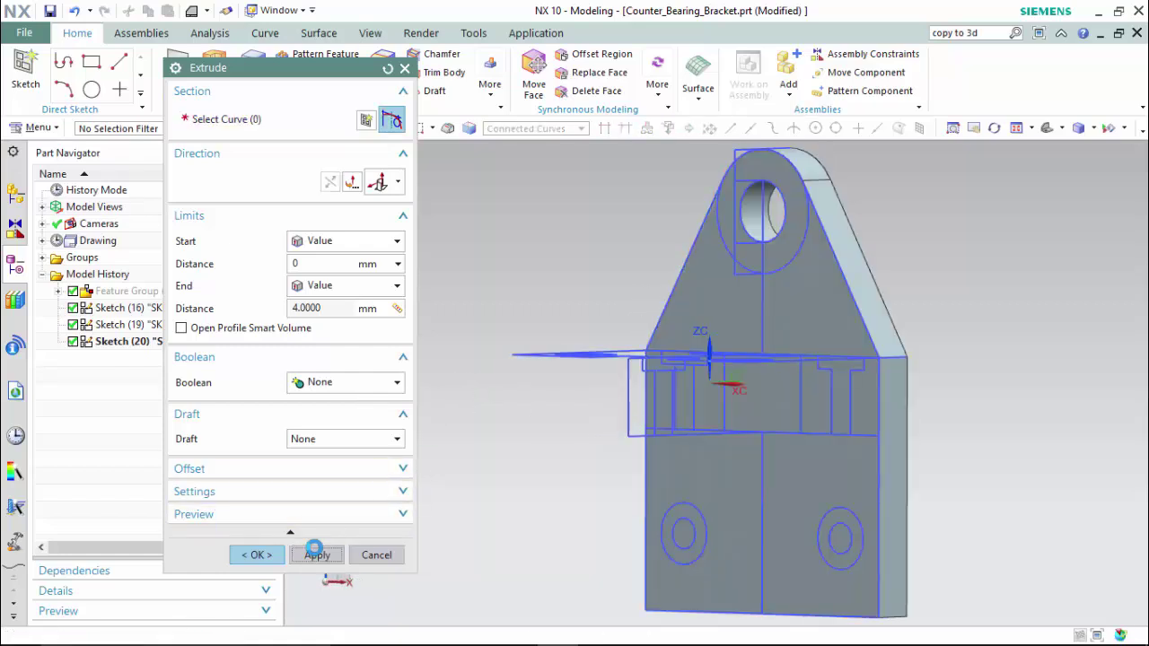
Select the top hole's two concentric circles and measure a 4 mm end distance for the ring.
{"action": "middle_click_drag", "start_coordinate": [557, 300], "coordinate": [570, 327]}
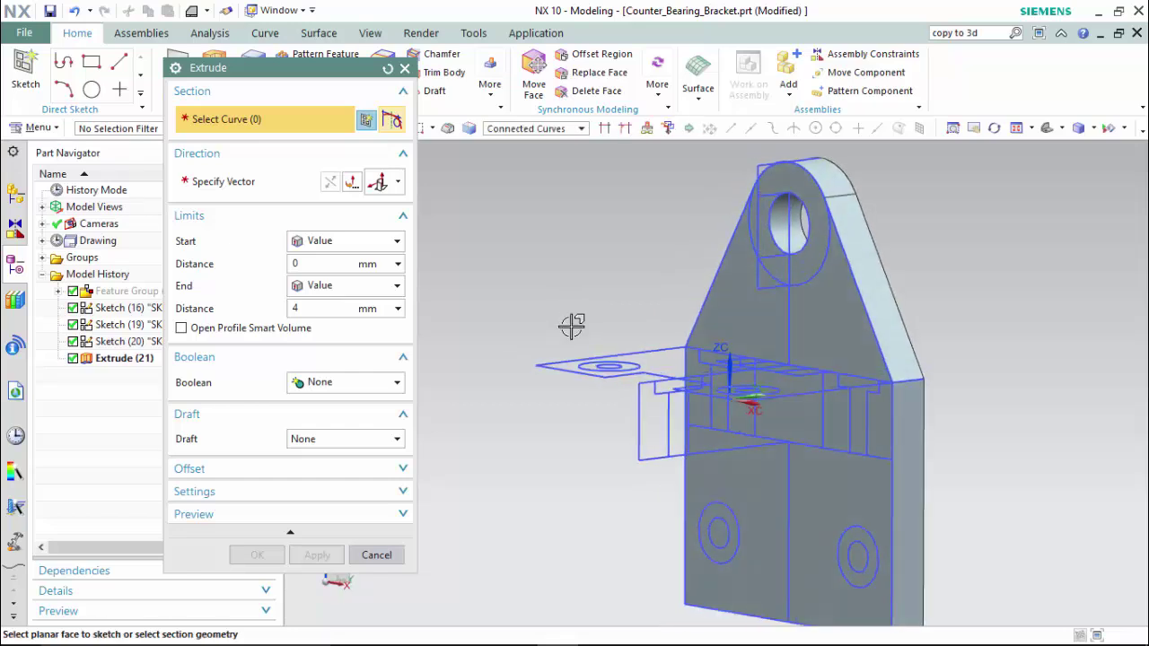
{"action": "left_click", "coordinate": [807, 256]}
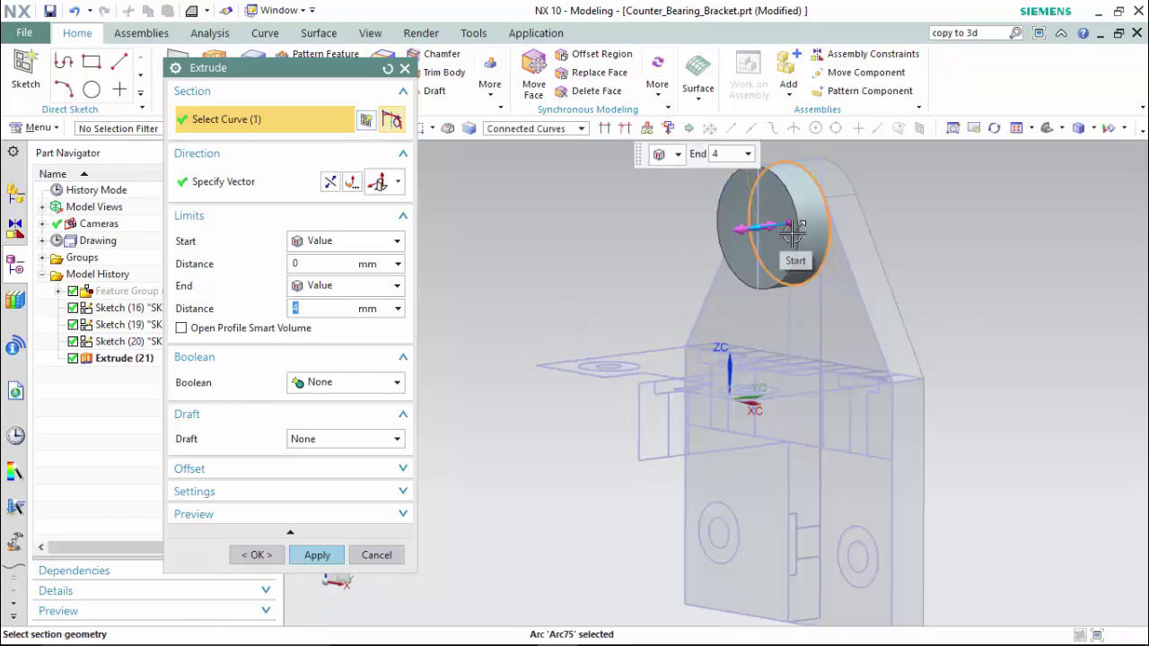
{"action": "left_click", "coordinate": [807, 212]}
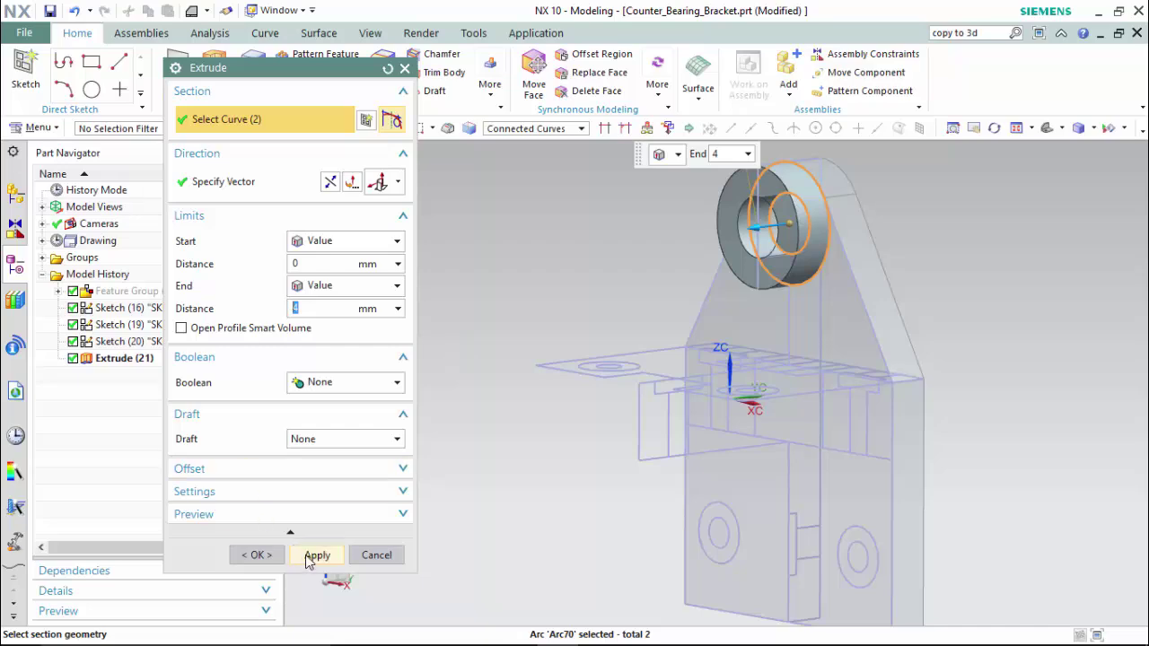
{"action": "middle_click_drag", "start_coordinate": [513, 346], "coordinate": [510, 374]}
{"action": "left_click", "coordinate": [397, 308]}
{"action": "left_click", "coordinate": [435, 328]}
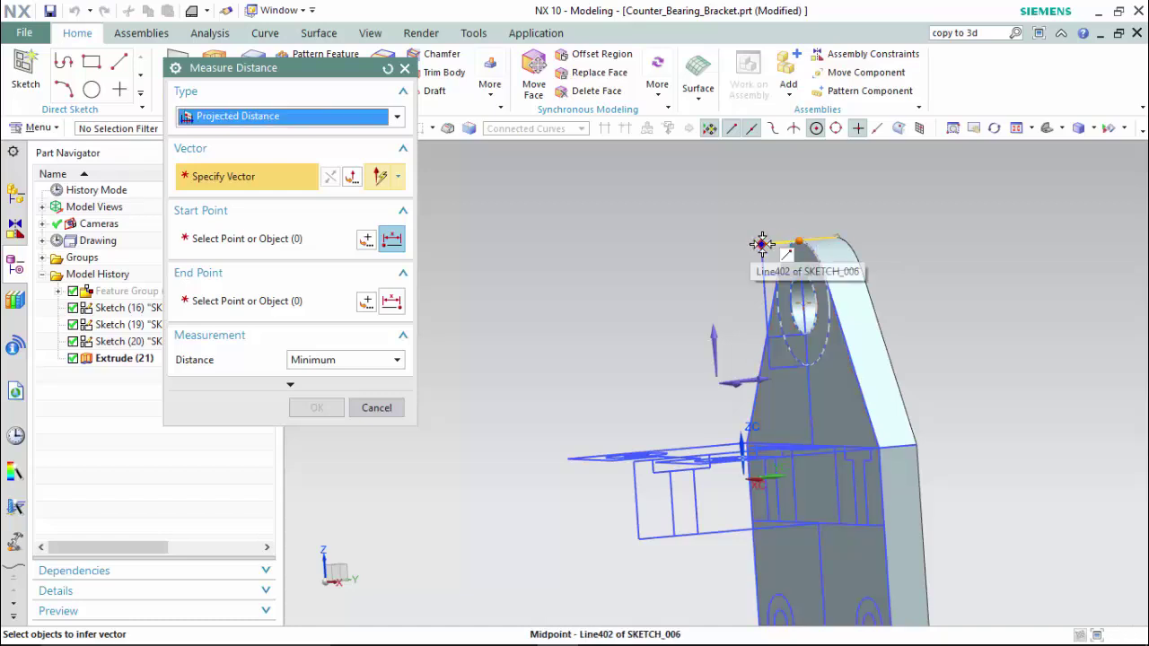
{"action": "left_click", "coordinate": [749, 373]}
{"action": "left_click", "coordinate": [798, 240]}
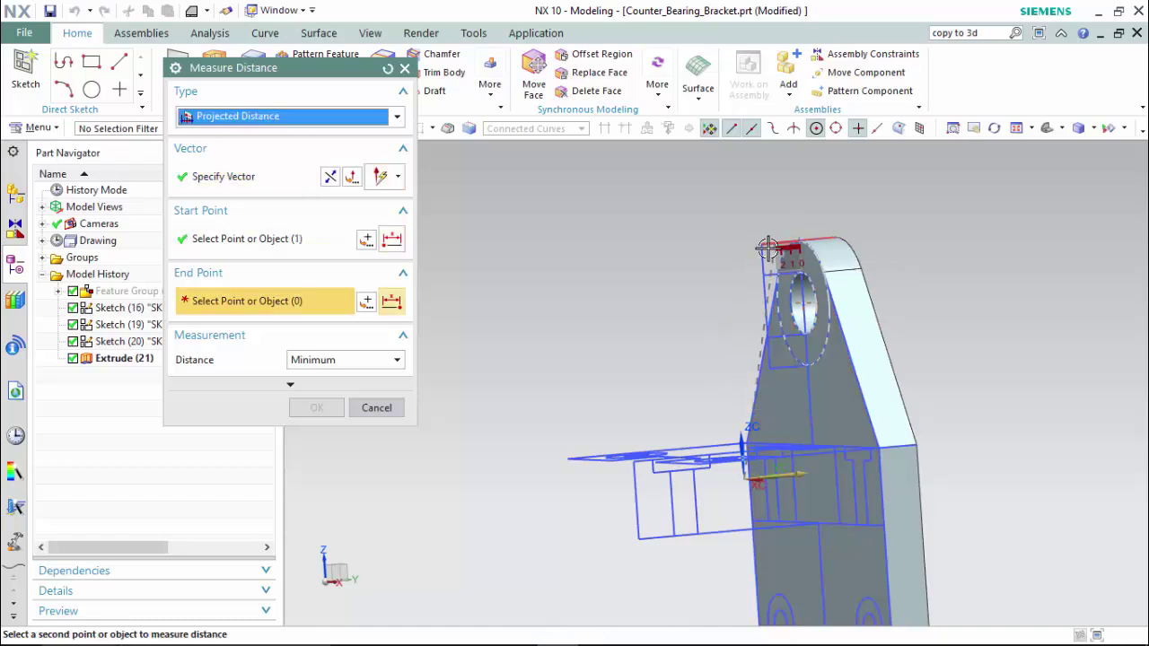
{"action": "left_click", "coordinate": [761, 249]}
{"action": "left_click", "coordinate": [305, 408]}
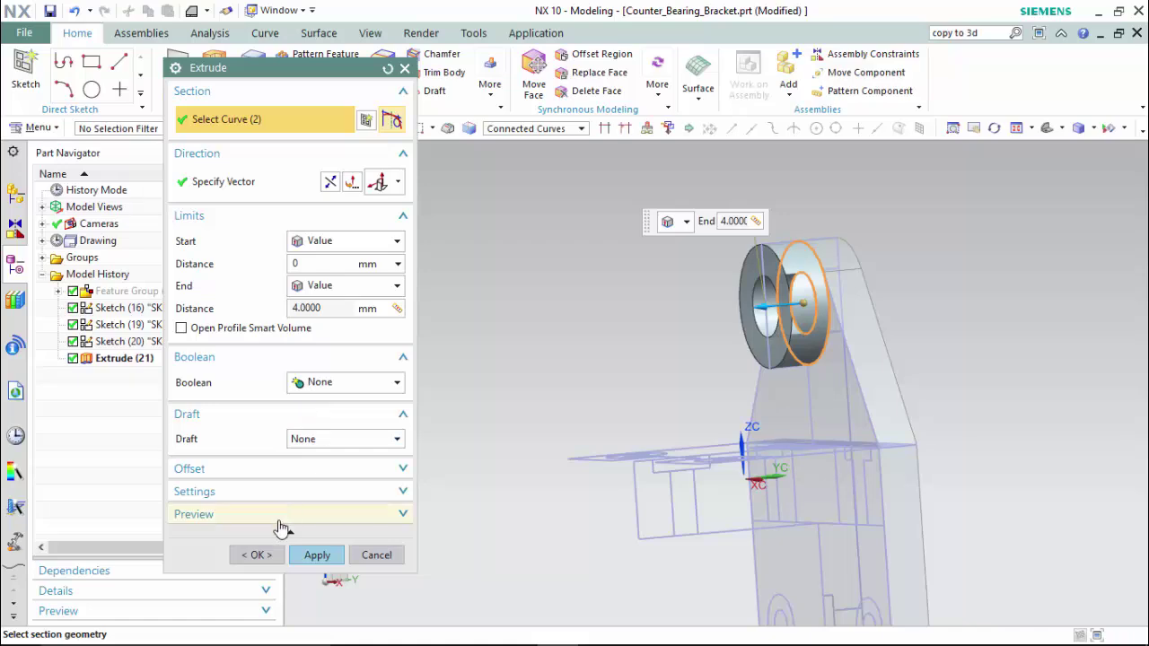
Create the ring boss extrusion, then select the notched flange outline curves.
{"action": "left_click", "coordinate": [315, 555]}
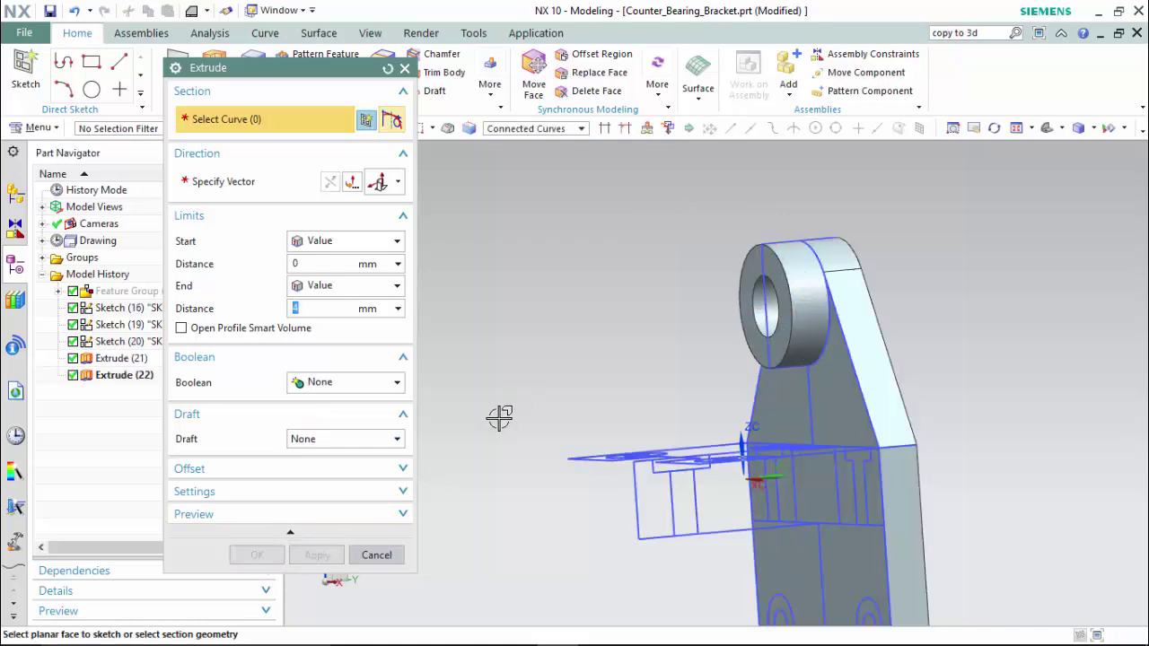
{"action": "middle_click_drag", "start_coordinate": [499, 417], "coordinate": [514, 443]}
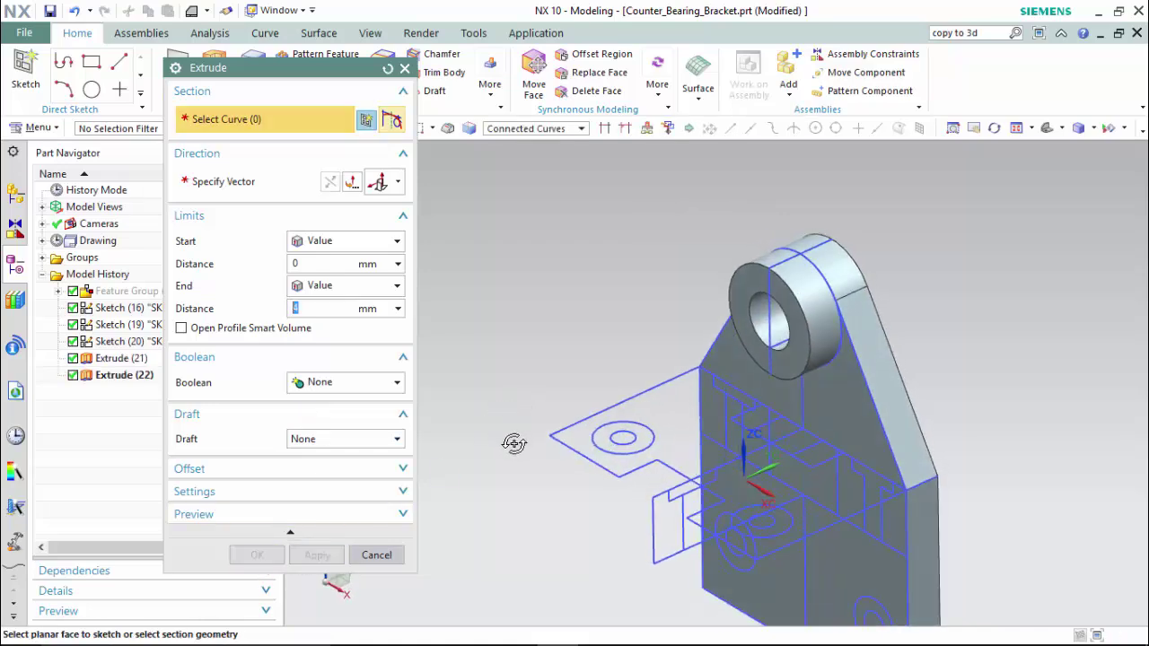
{"action": "left_click", "coordinate": [561, 449]}
{"action": "left_click", "coordinate": [709, 377]}
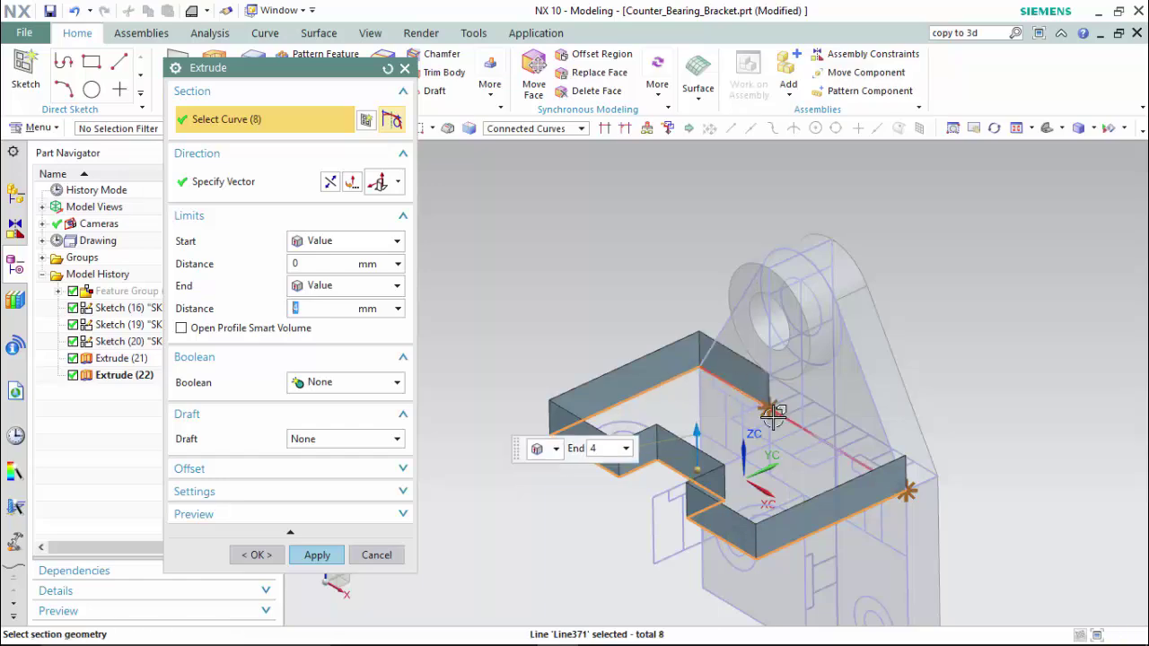
{"action": "scroll", "coordinate": [824, 437], "scroll_direction": "up", "scroll_amount": 3}
{"action": "left_click", "coordinate": [946, 514]}
{"action": "scroll", "coordinate": [948, 519], "scroll_direction": "down", "scroll_amount": 5}
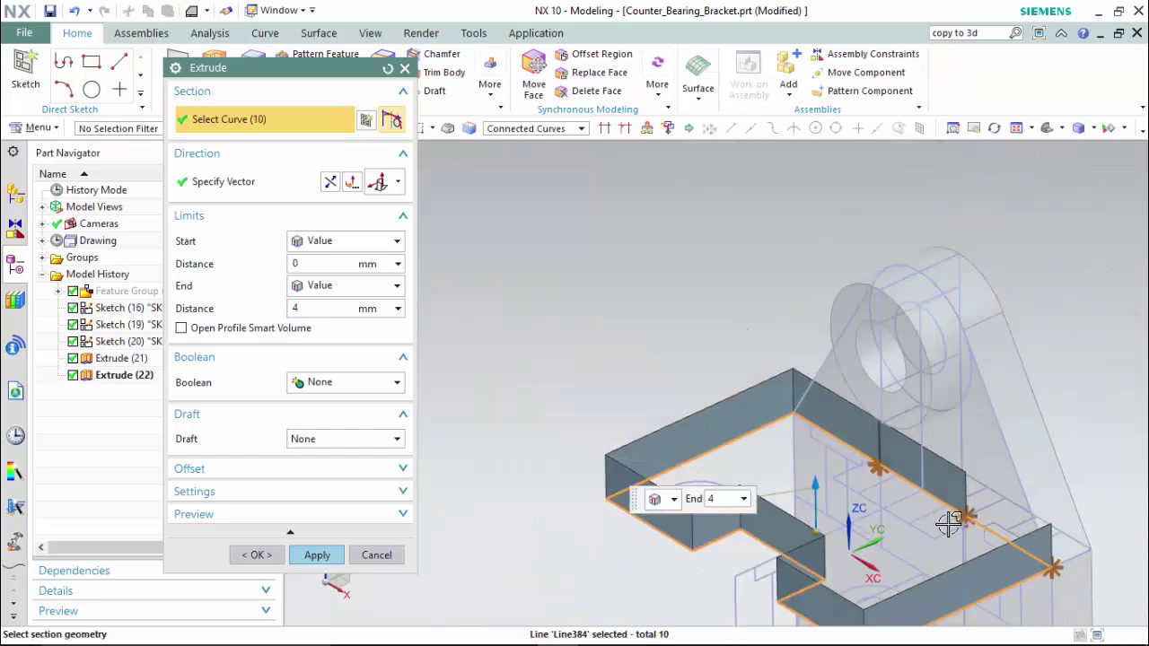
{"action": "scroll", "coordinate": [929, 528], "scroll_direction": "up", "scroll_amount": 4}
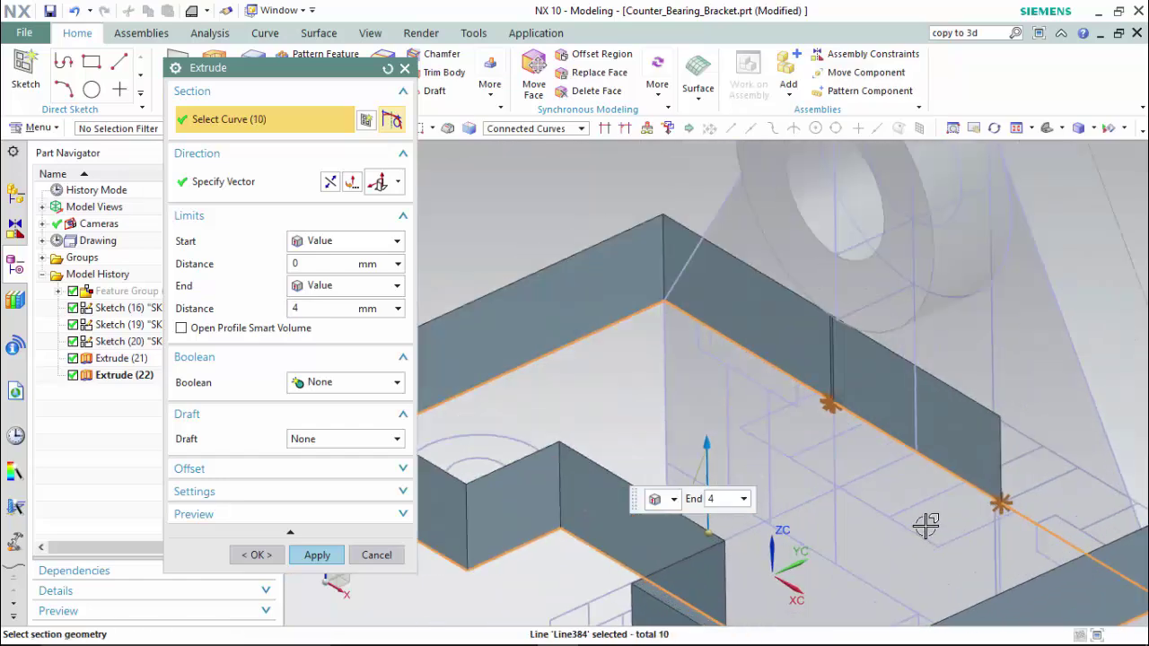
{"action": "left_click", "coordinate": [784, 366], "text": "shift"}
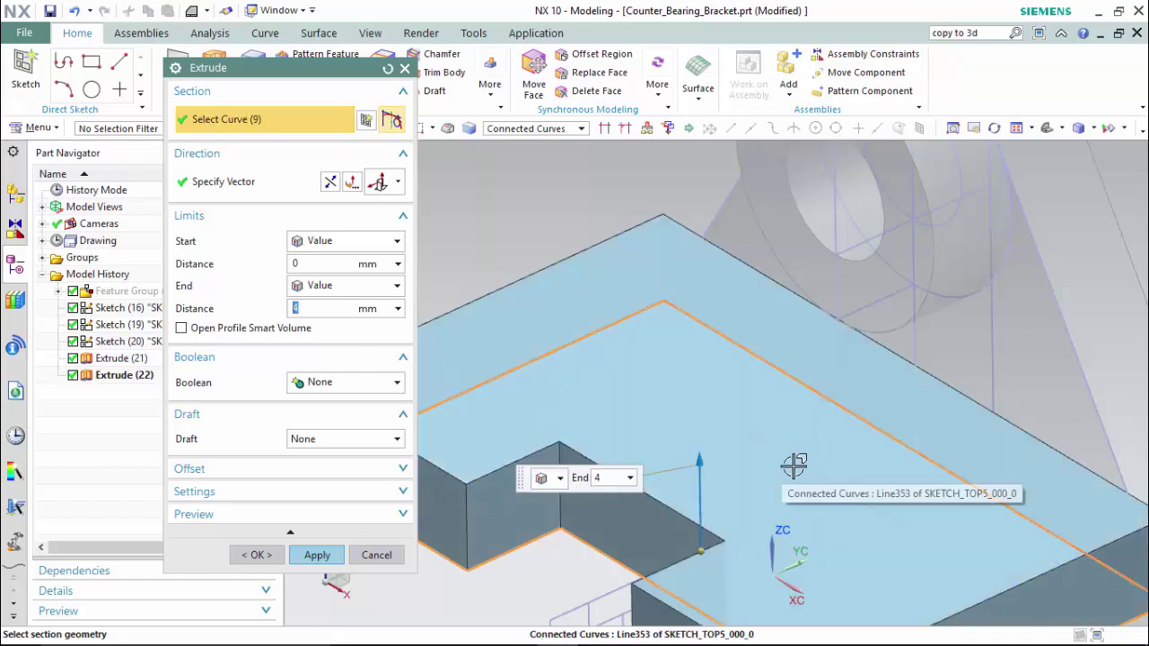
{"action": "scroll", "coordinate": [789, 460], "scroll_direction": "down", "scroll_amount": 1}
{"action": "scroll", "coordinate": [803, 395], "scroll_direction": "down", "scroll_amount": 3}
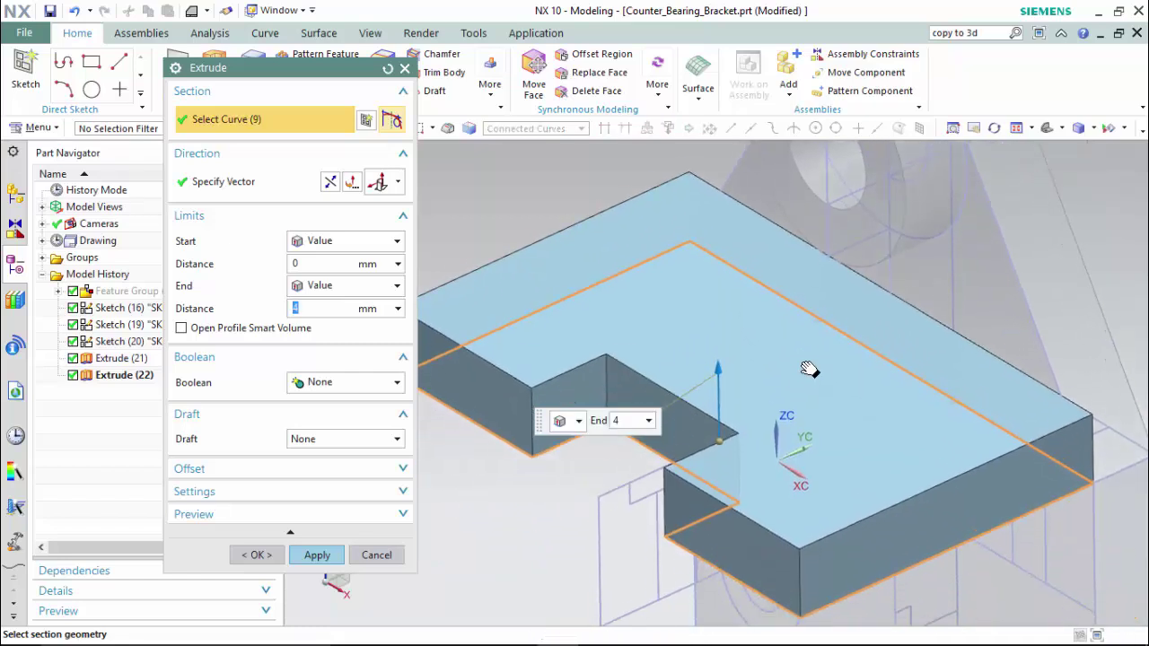
{"action": "scroll", "coordinate": [800, 327], "scroll_direction": "down", "scroll_amount": 1}
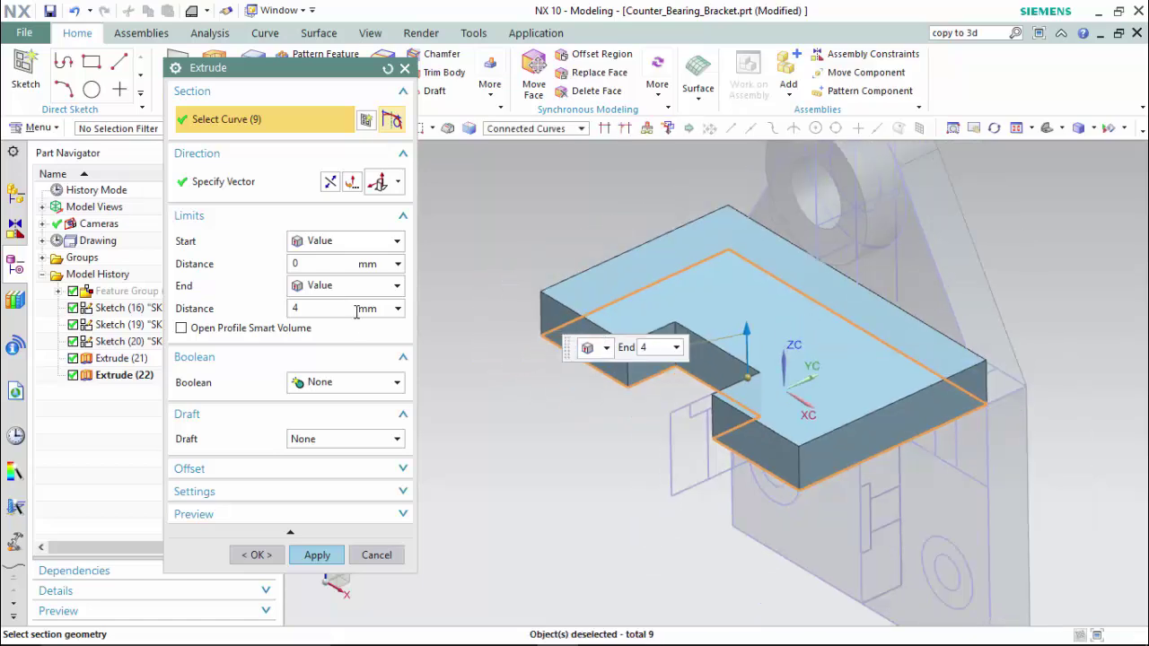
Extrude the flange 7.5 mm downward with its two small hole circles included.
{"action": "left_click", "coordinate": [398, 308]}
{"action": "left_click", "coordinate": [431, 328]}
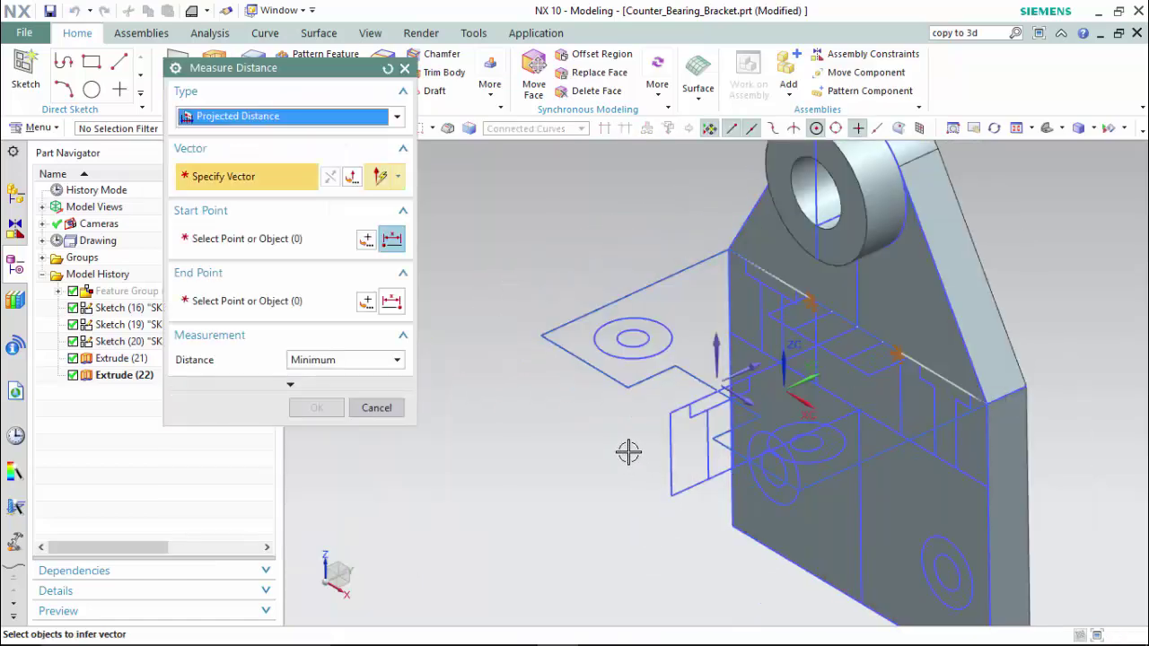
{"action": "middle_click_drag", "start_coordinate": [628, 451], "coordinate": [646, 397]}
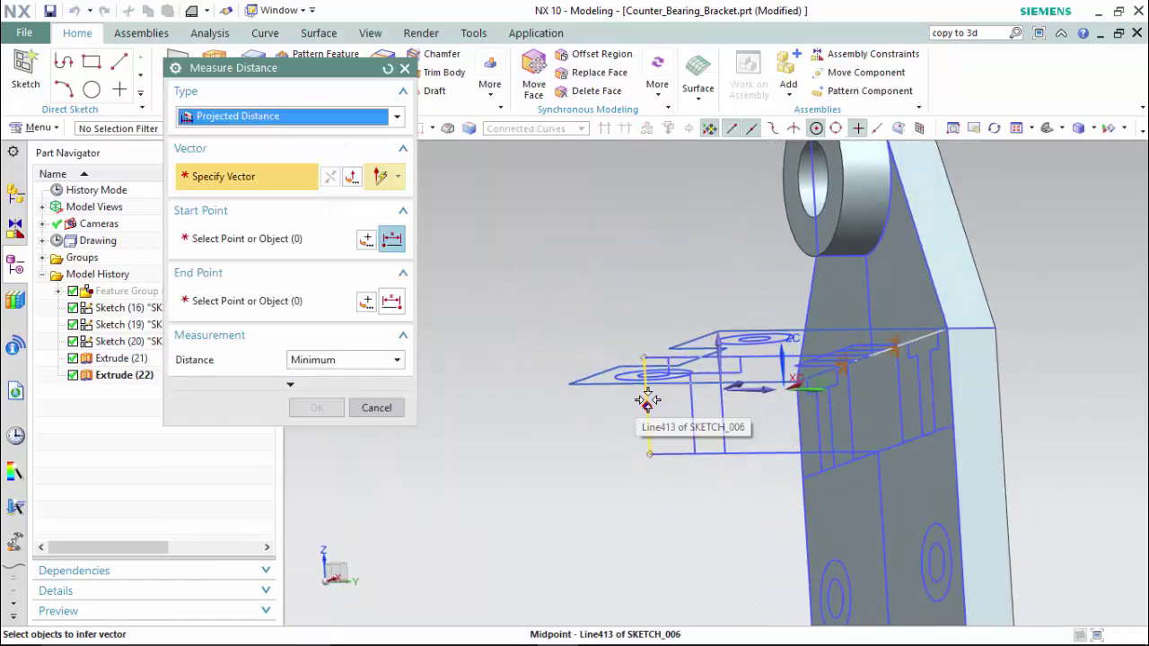
{"action": "left_click", "coordinate": [712, 354]}
{"action": "left_click", "coordinate": [718, 330]}
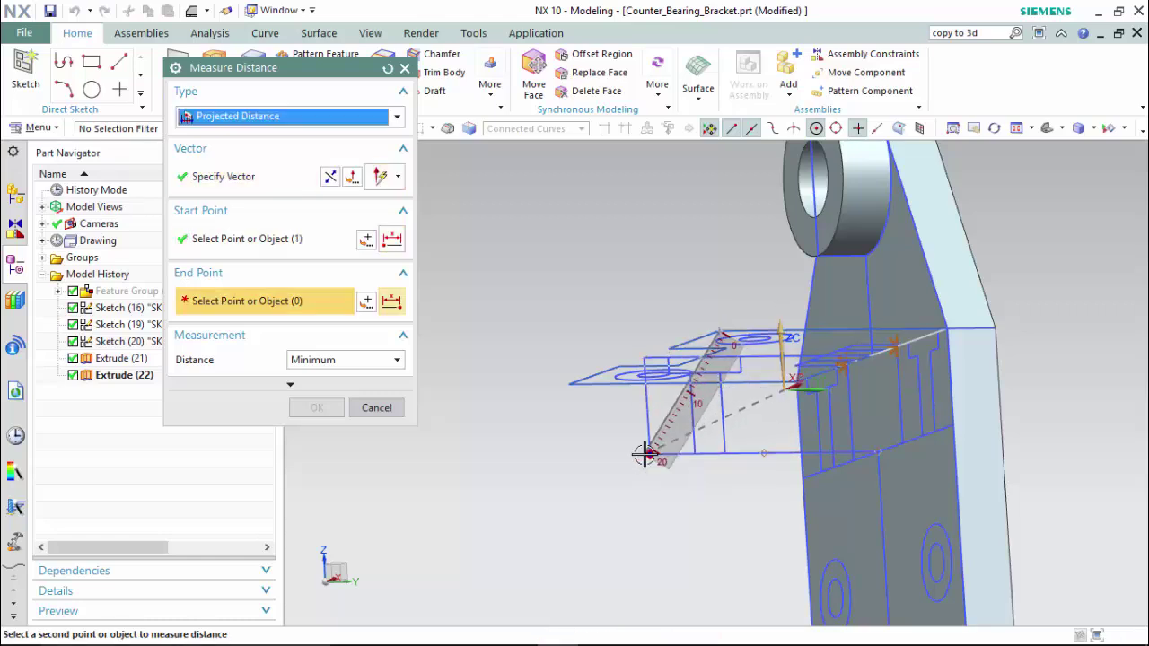
{"action": "left_click", "coordinate": [652, 453]}
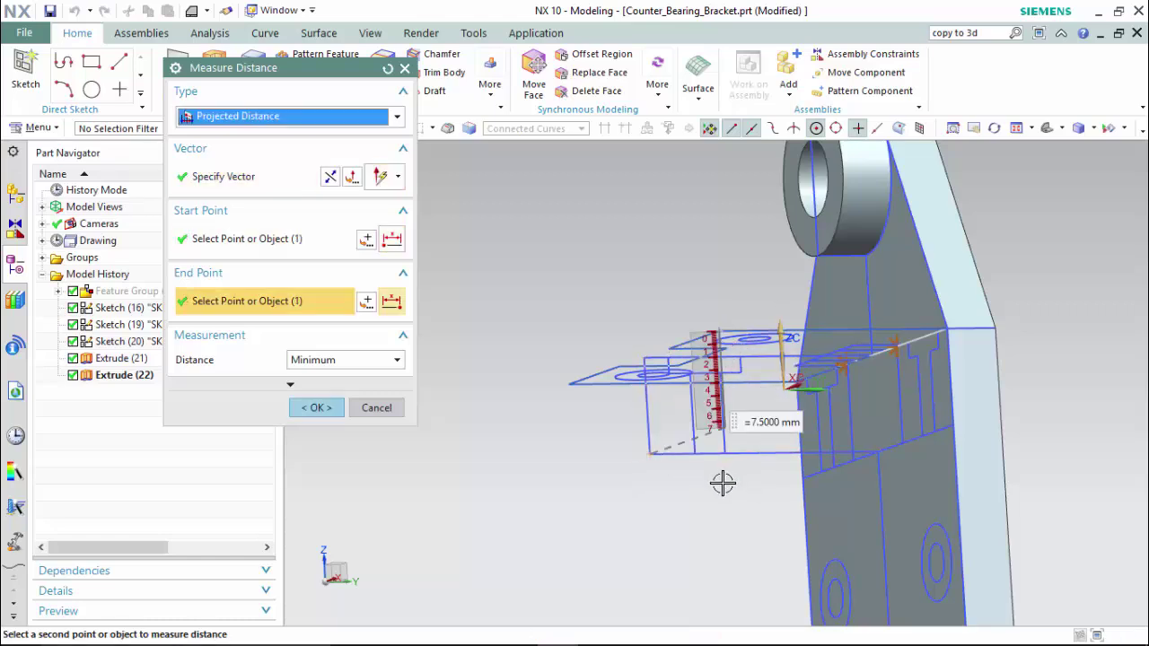
{"action": "left_click", "coordinate": [334, 412]}
{"action": "left_click", "coordinate": [338, 184]}
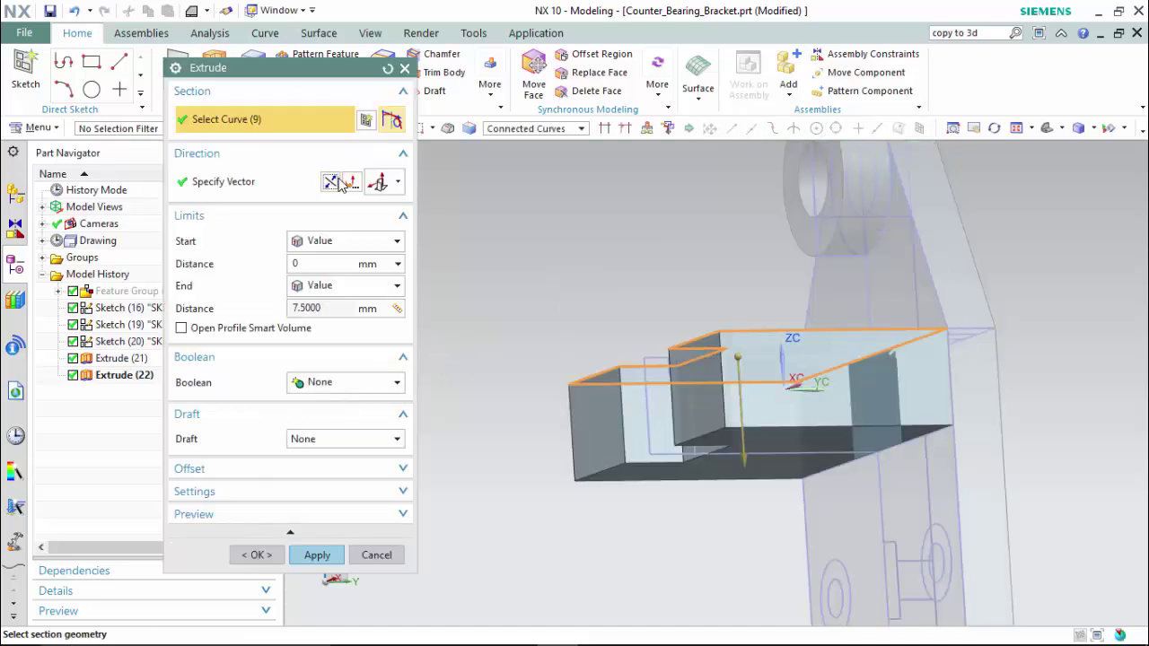
{"action": "middle_click_drag", "start_coordinate": [556, 270], "coordinate": [615, 325]}
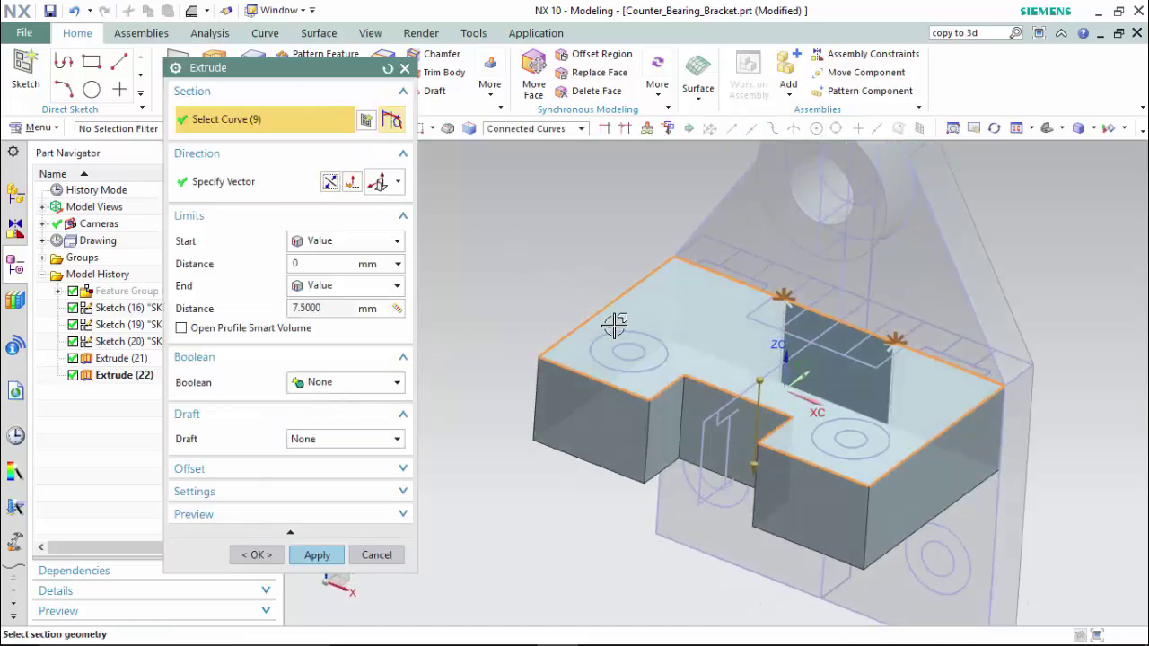
{"action": "left_click", "coordinate": [644, 346]}
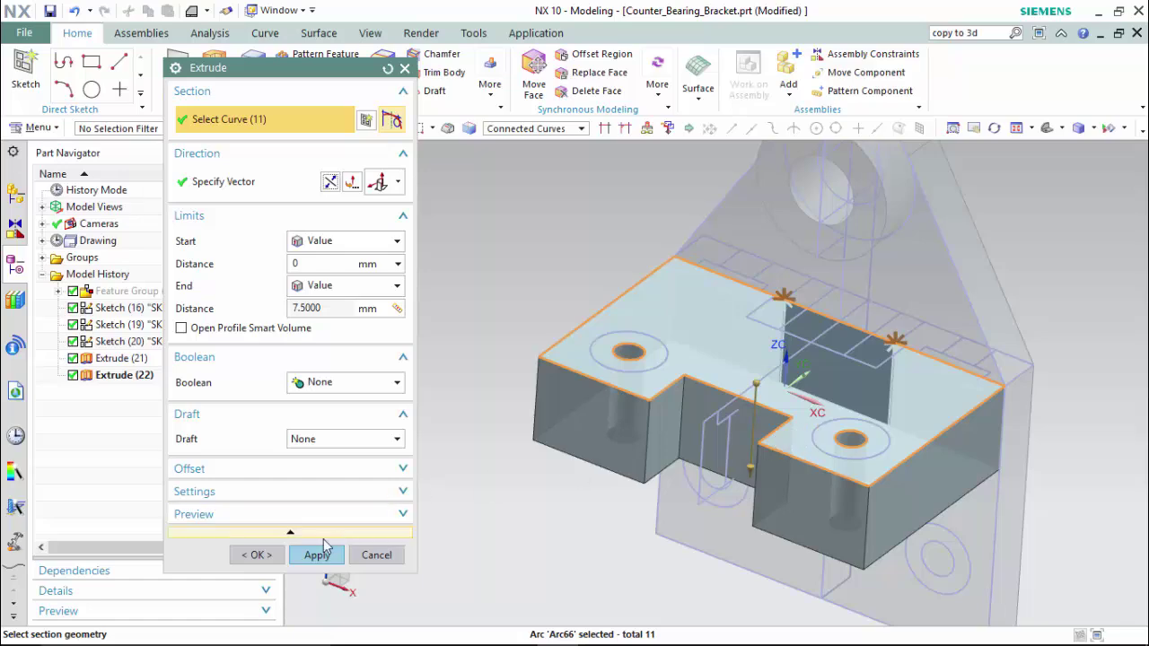
{"action": "left_click", "coordinate": [316, 555]}
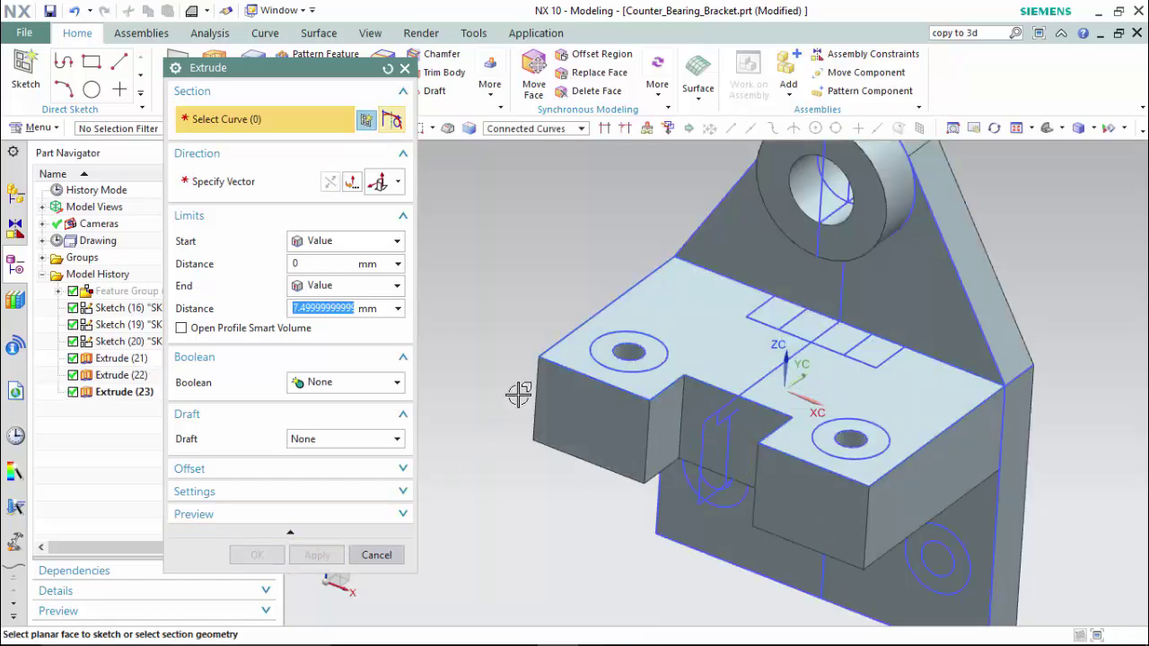
Select the two flange hole circles and reverse the extrusion into the flange.
{"action": "middle_click_drag", "start_coordinate": [519, 395], "coordinate": [470, 379]}
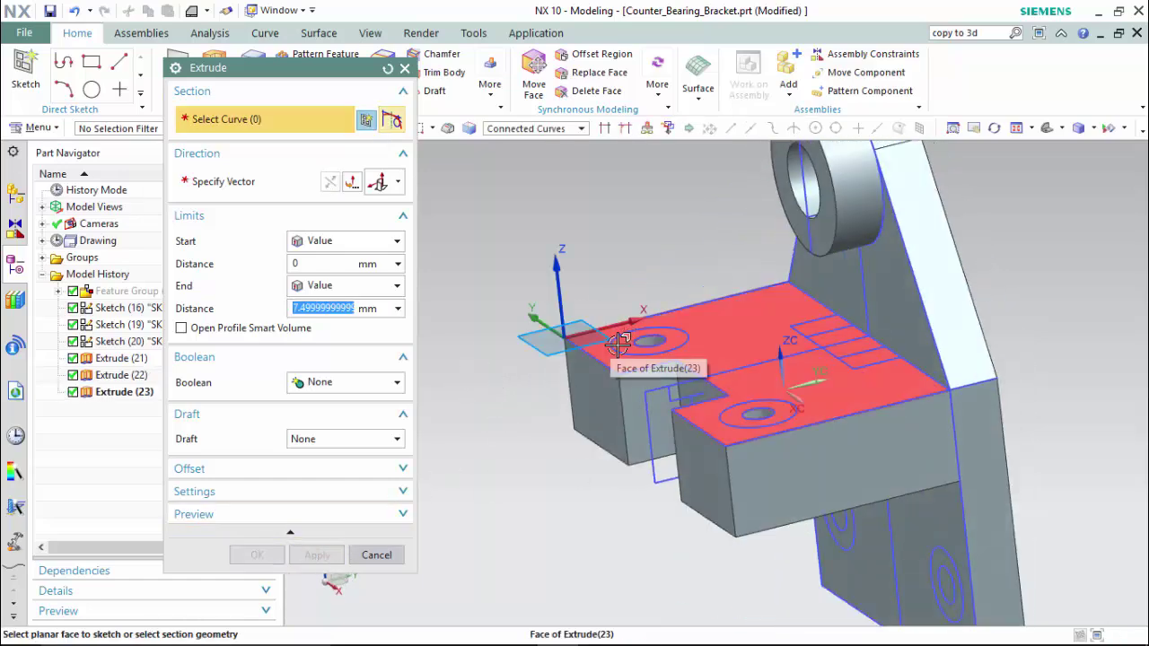
{"action": "left_click", "coordinate": [647, 352]}
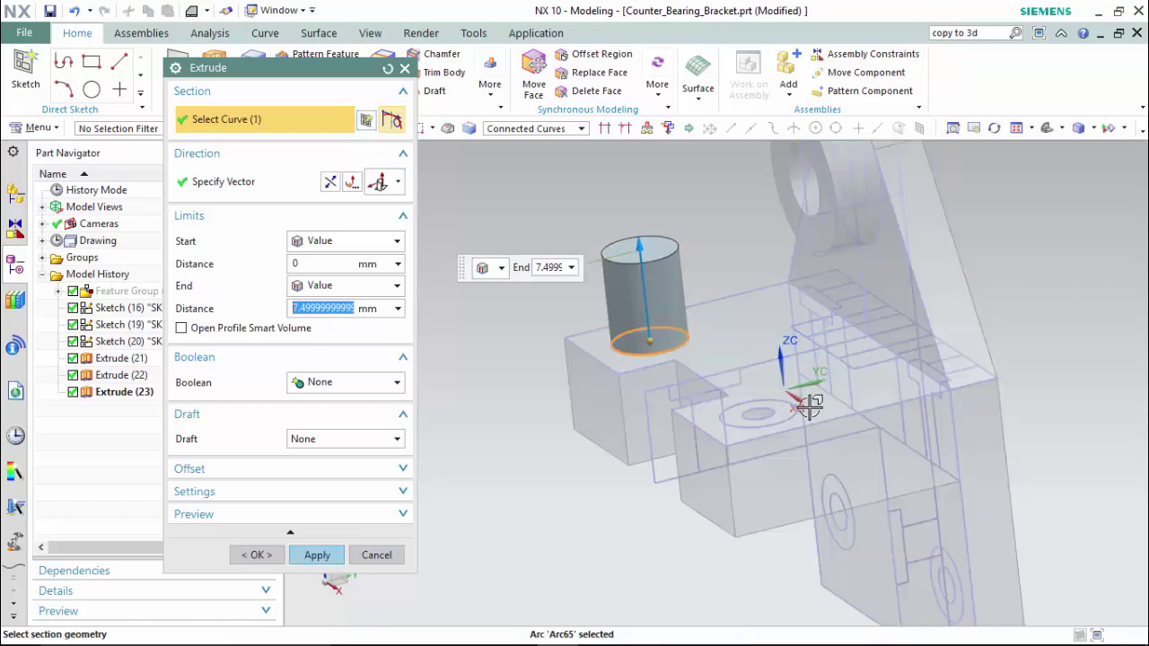
{"action": "left_click", "coordinate": [757, 414]}
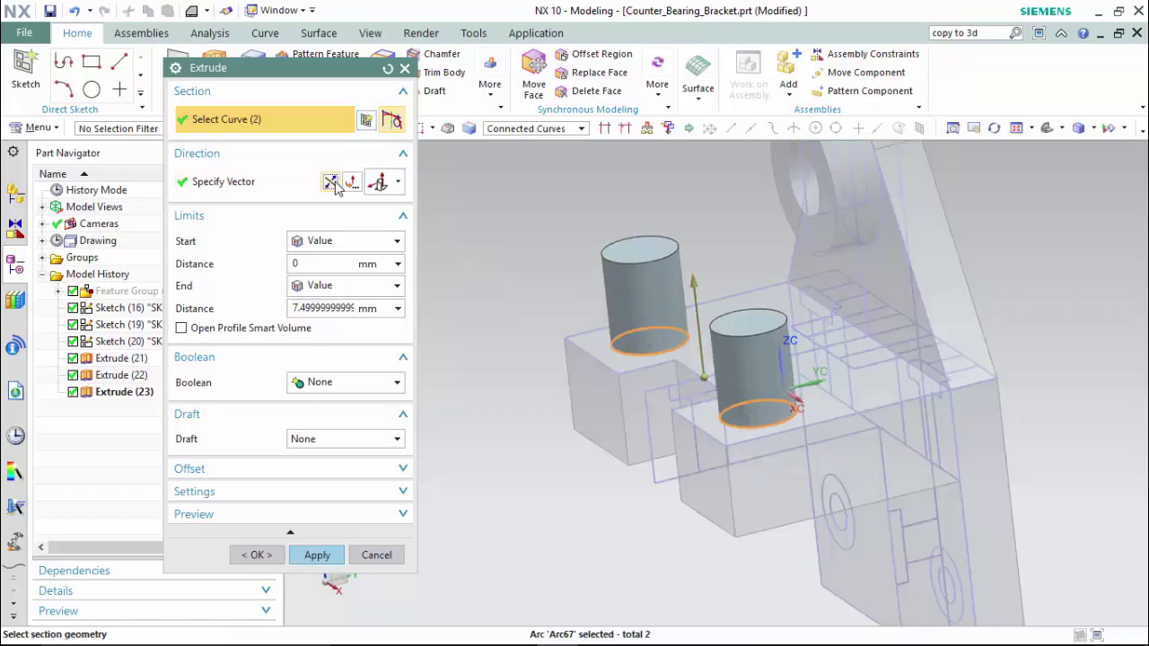
{"action": "left_click", "coordinate": [330, 181]}
{"action": "left_click", "coordinate": [398, 308]}
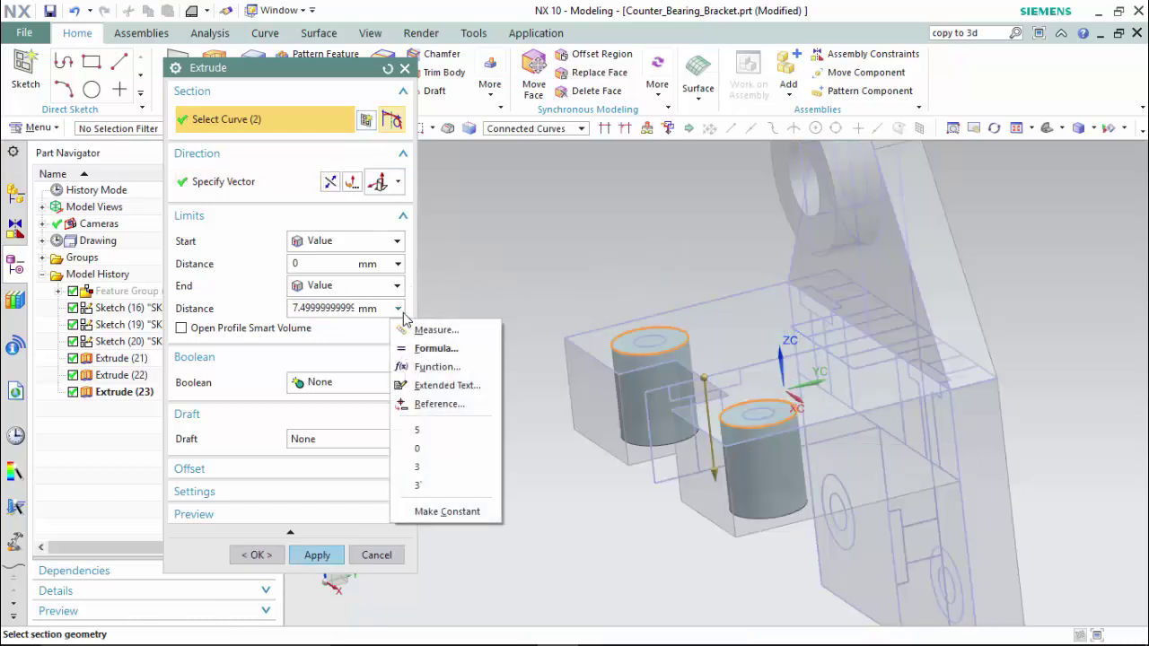
{"action": "left_click", "coordinate": [451, 331]}
Measure a 1.25 mm counterbore depth along Z in hidden-edge wireframe display.
{"action": "key", "text": "ctrl+alt+r"}
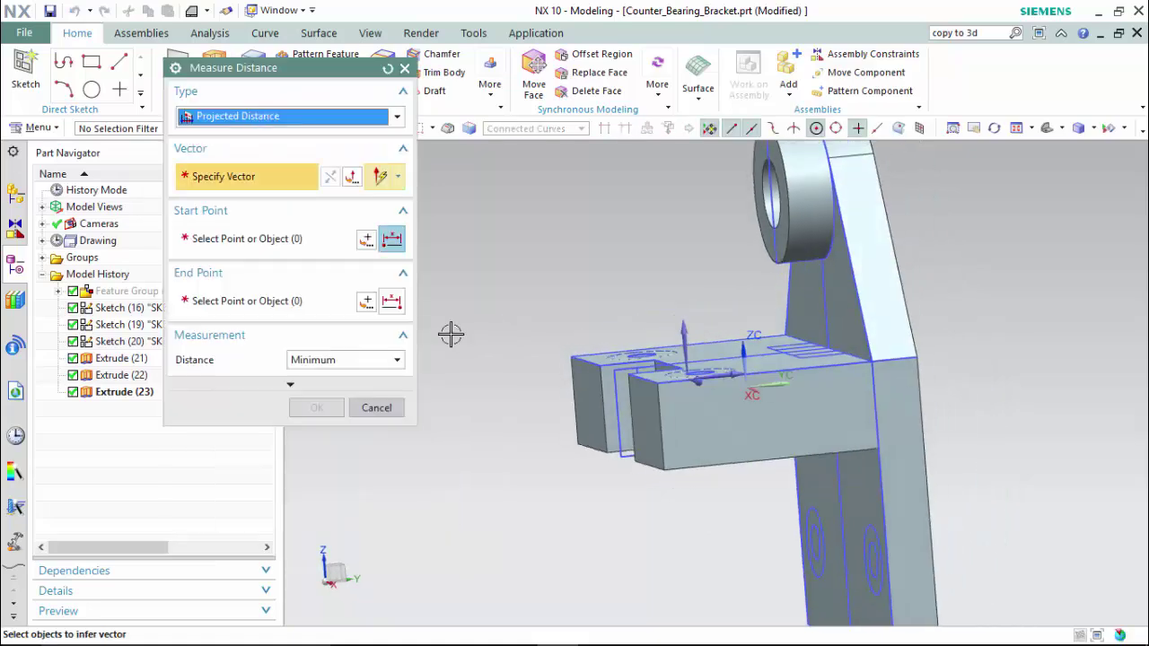
{"action": "left_click", "coordinate": [669, 330]}
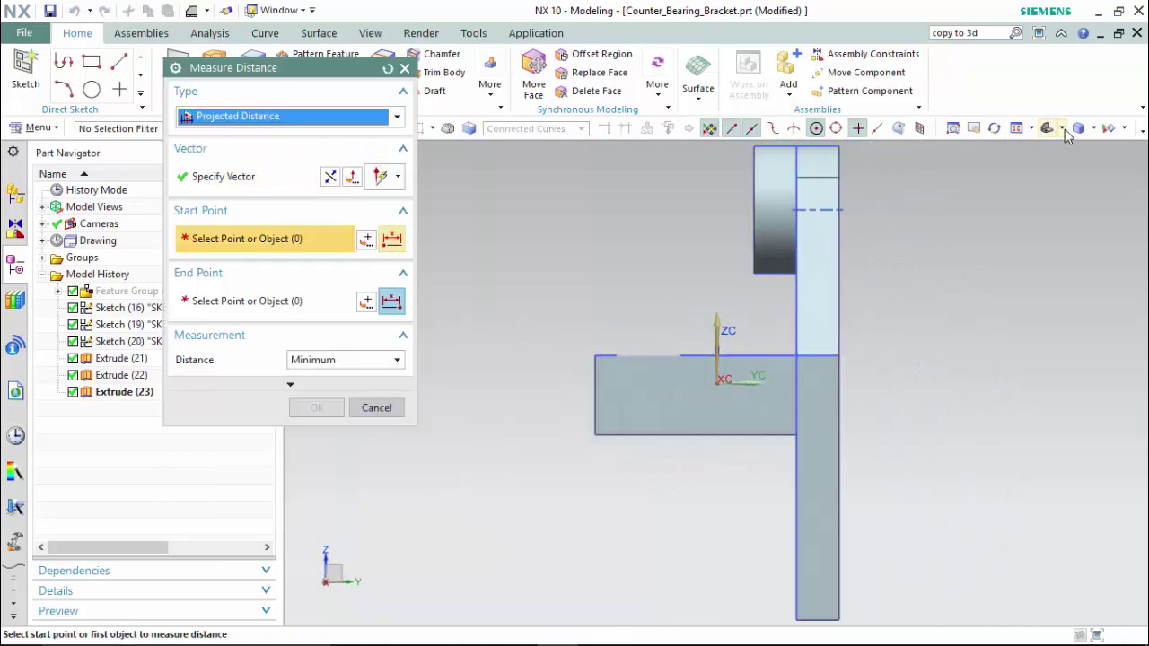
{"action": "left_click", "coordinate": [1093, 128]}
{"action": "left_click", "coordinate": [1075, 210]}
{"action": "scroll", "coordinate": [628, 368], "scroll_direction": "up", "scroll_amount": 4}
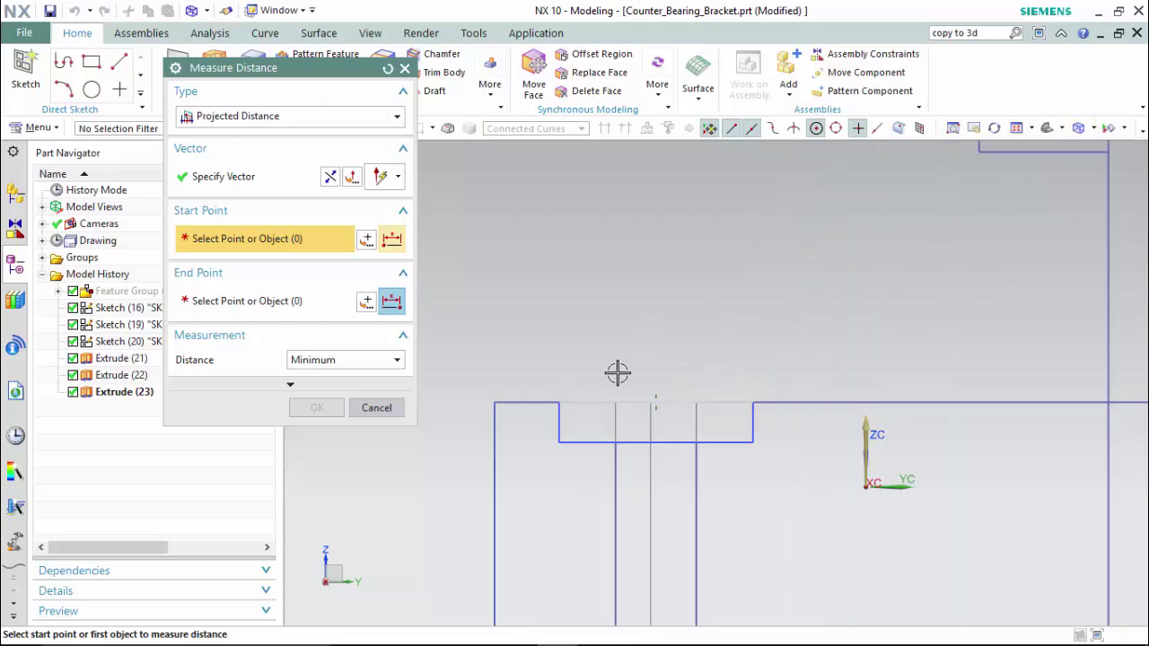
{"action": "left_click", "coordinate": [544, 413]}
{"action": "left_click", "coordinate": [544, 460]}
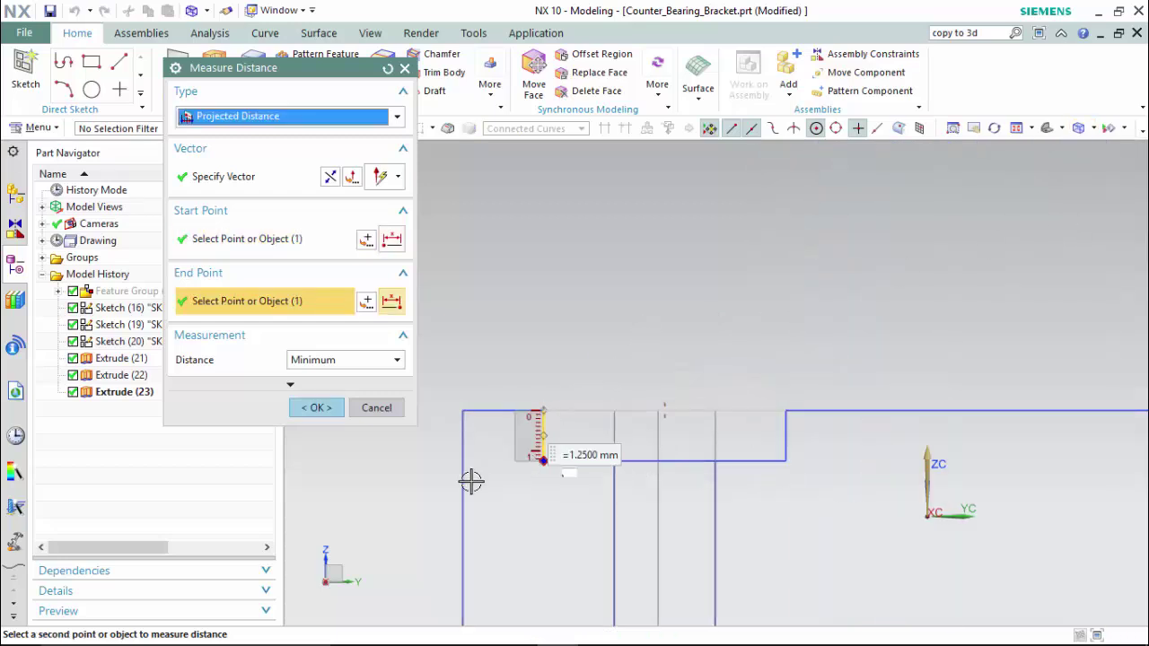
{"action": "left_click", "coordinate": [316, 408]}
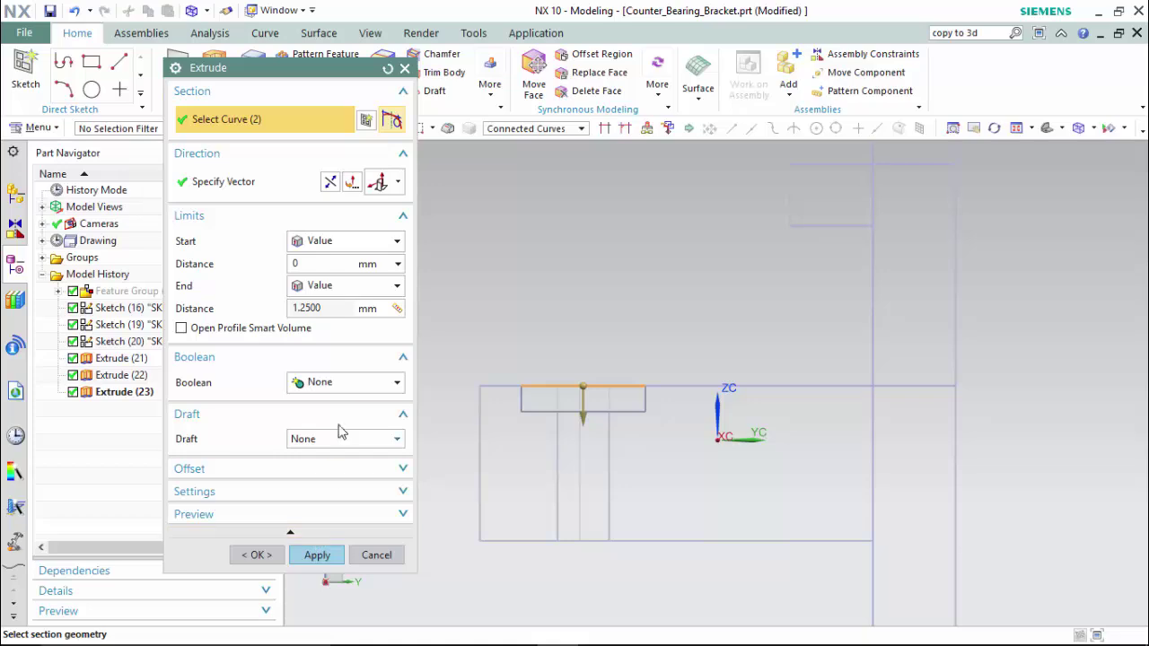
Subtract the 1.25 mm counterbore extrusion from the bracket body.
{"action": "left_click", "coordinate": [346, 382]}
{"action": "left_click", "coordinate": [351, 437]}
{"action": "left_click", "coordinate": [492, 454]}
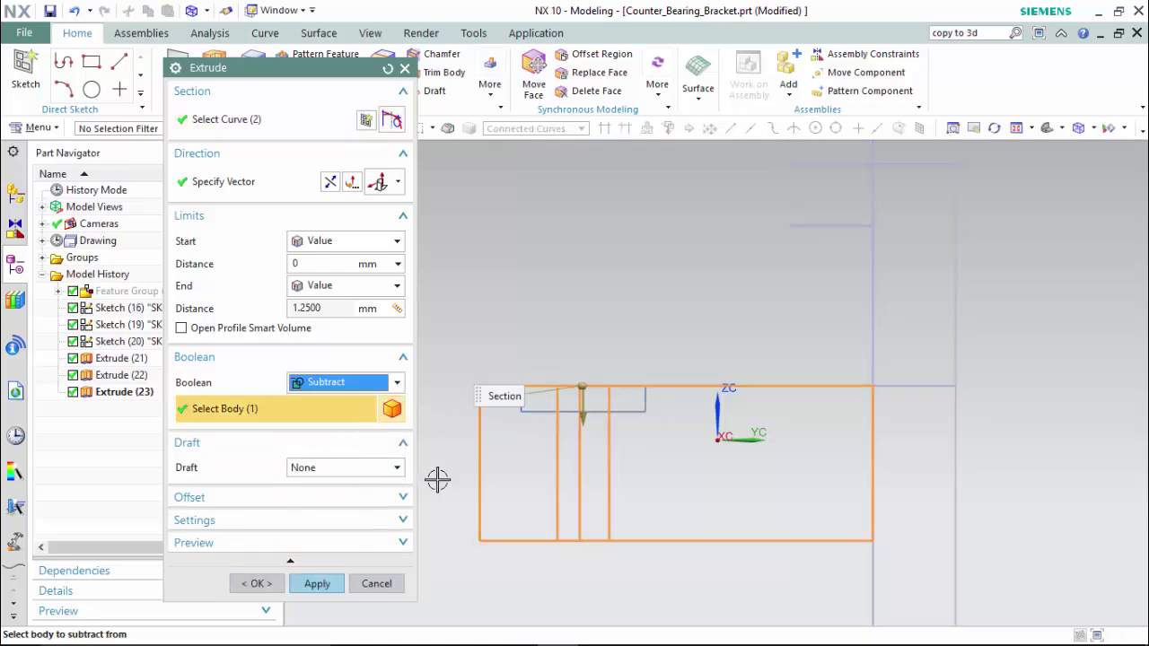
{"action": "left_click", "coordinate": [314, 584]}
{"action": "mouse_move", "coordinate": [487, 336]}
{"action": "middle_mouse_down"}
{"action": "mouse_move", "coordinate": [557, 359]}
{"action": "mouse_move", "coordinate": [526, 237]}
{"action": "mouse_move", "coordinate": [545, 275]}
{"action": "mouse_move", "coordinate": [580, 290]}
{"action": "mouse_move", "coordinate": [588, 308]}
{"action": "middle_mouse_up"}
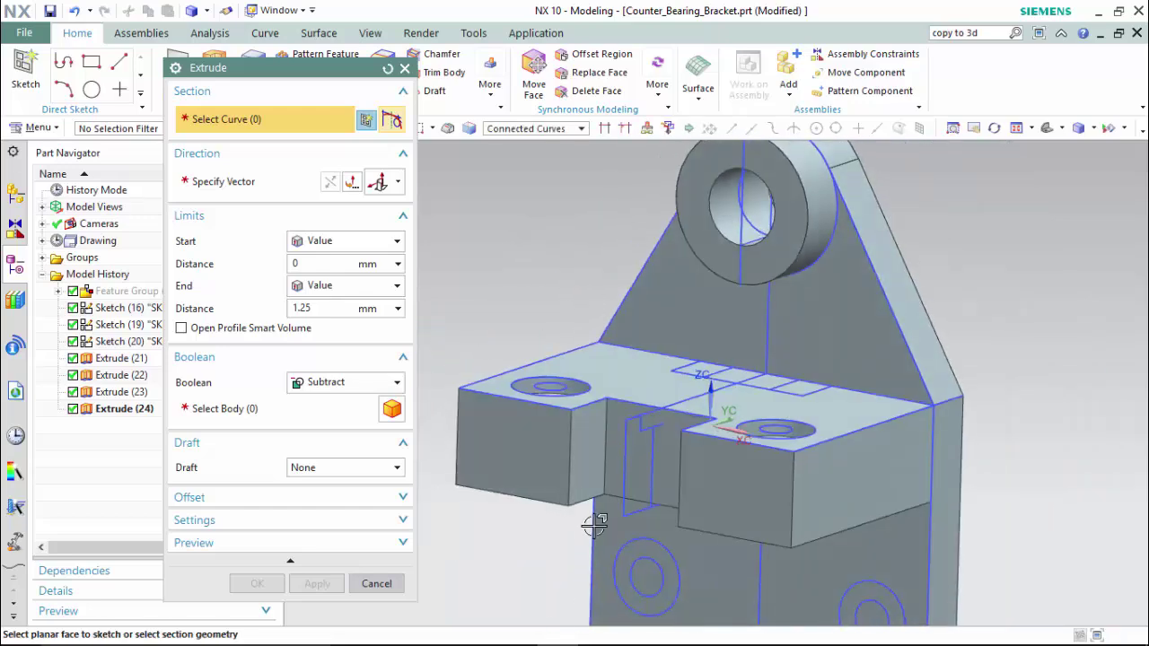
Edit the plate extrusion Extrude (21) to include the second hole circle in its section.
{"action": "middle_click_drag", "start_coordinate": [595, 525], "coordinate": [569, 377], "text": "shift"}
{"action": "key", "text": "Escape"}
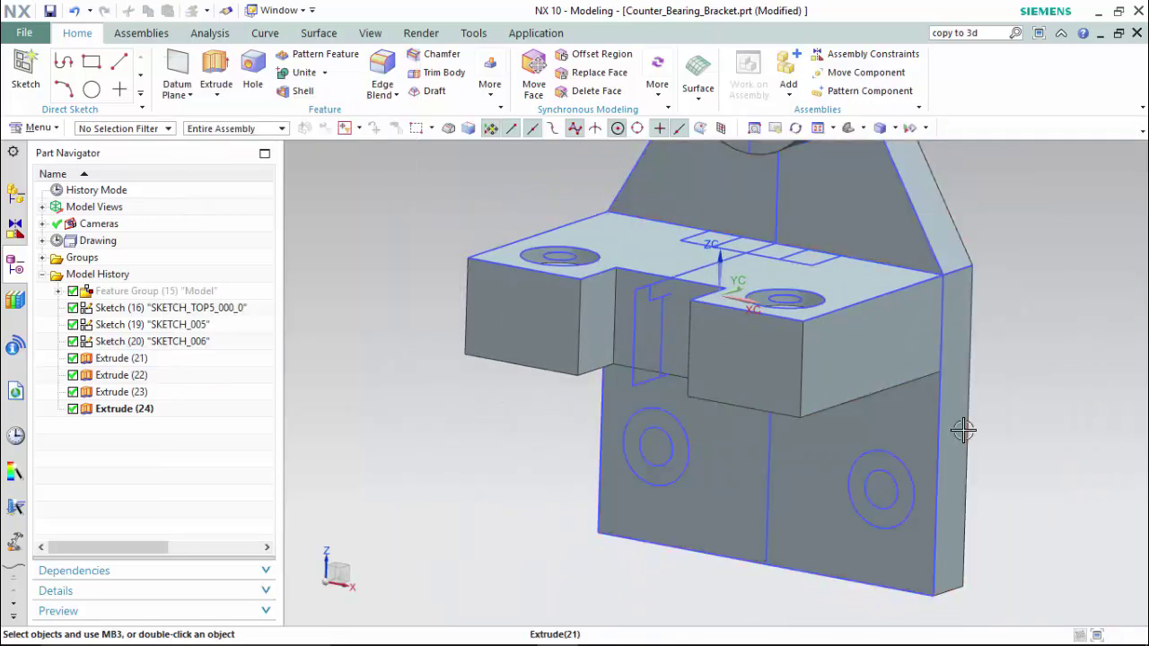
{"action": "double_click", "coordinate": [963, 431]}
{"action": "left_click", "coordinate": [639, 432]}
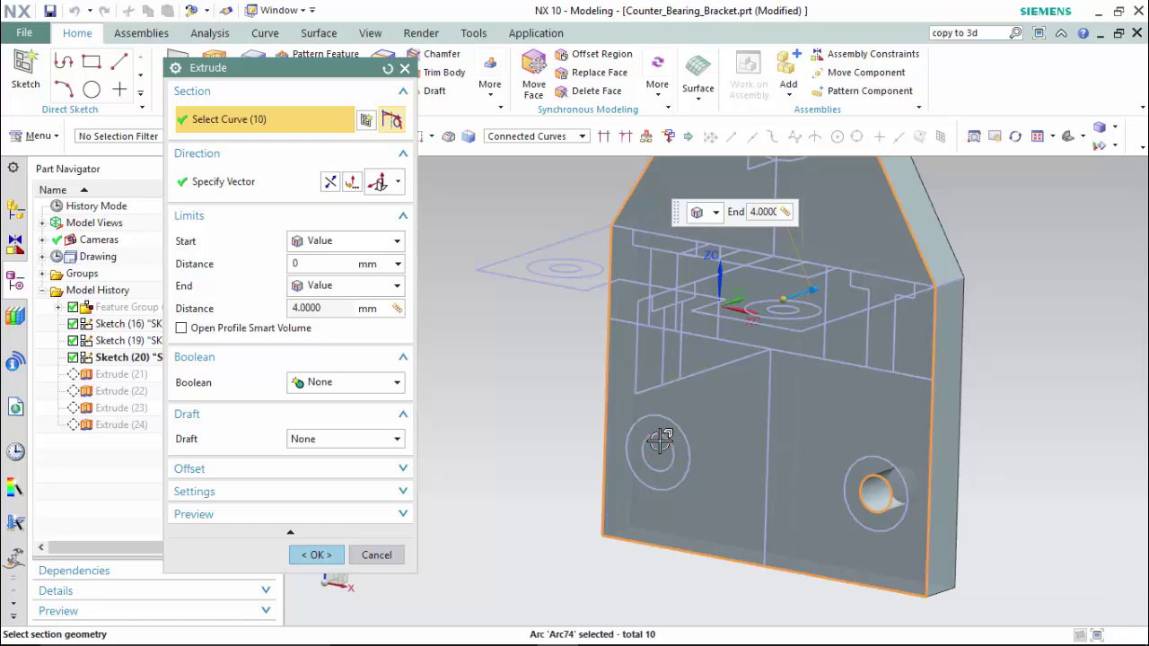
{"action": "left_click", "coordinate": [316, 555]}
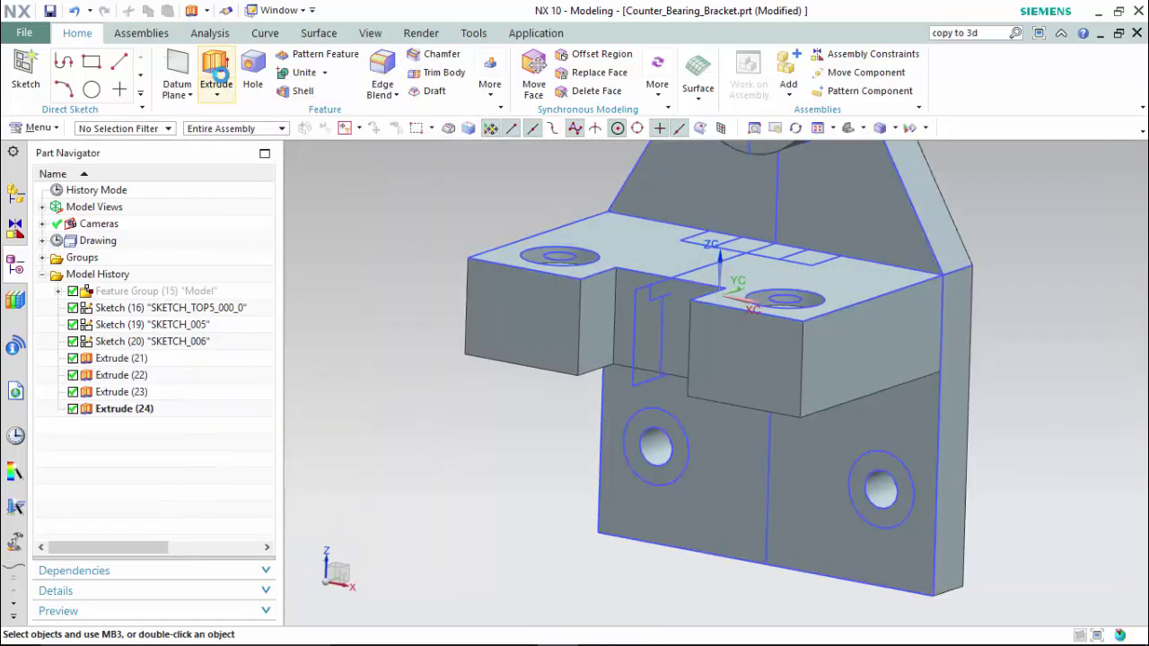
Start a new extrusion of both plate hole circles, reversed into the plate.
{"action": "left_click", "coordinate": [219, 78]}
{"action": "left_click", "coordinate": [670, 417]}
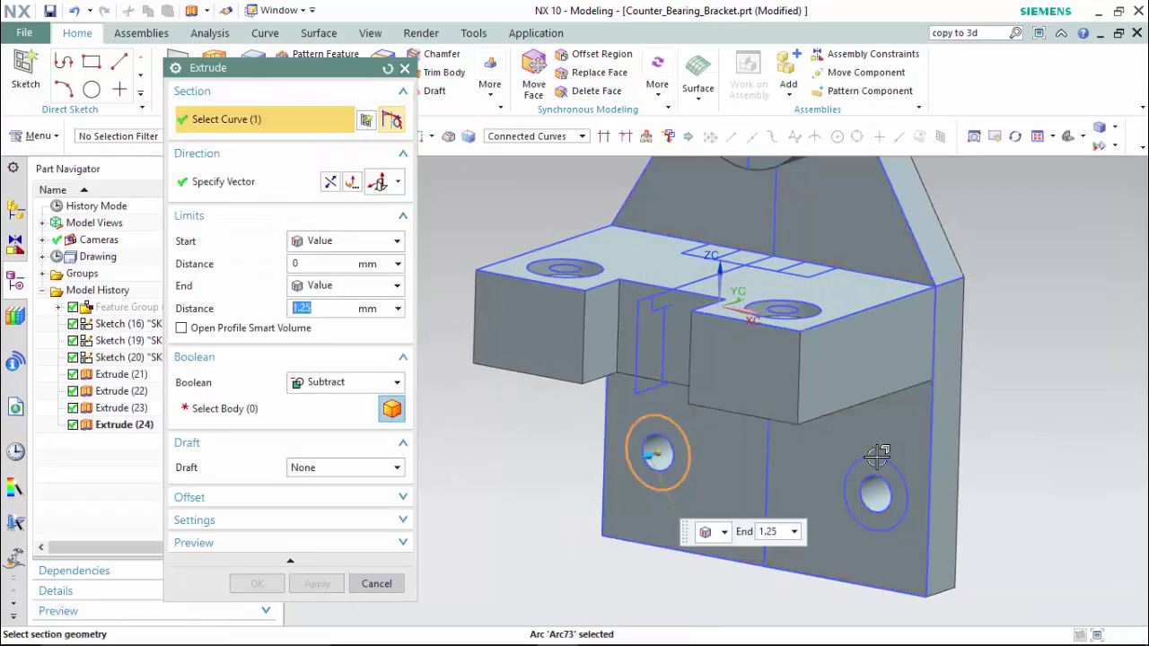
{"action": "left_click", "coordinate": [901, 465]}
{"action": "left_click", "coordinate": [342, 184]}
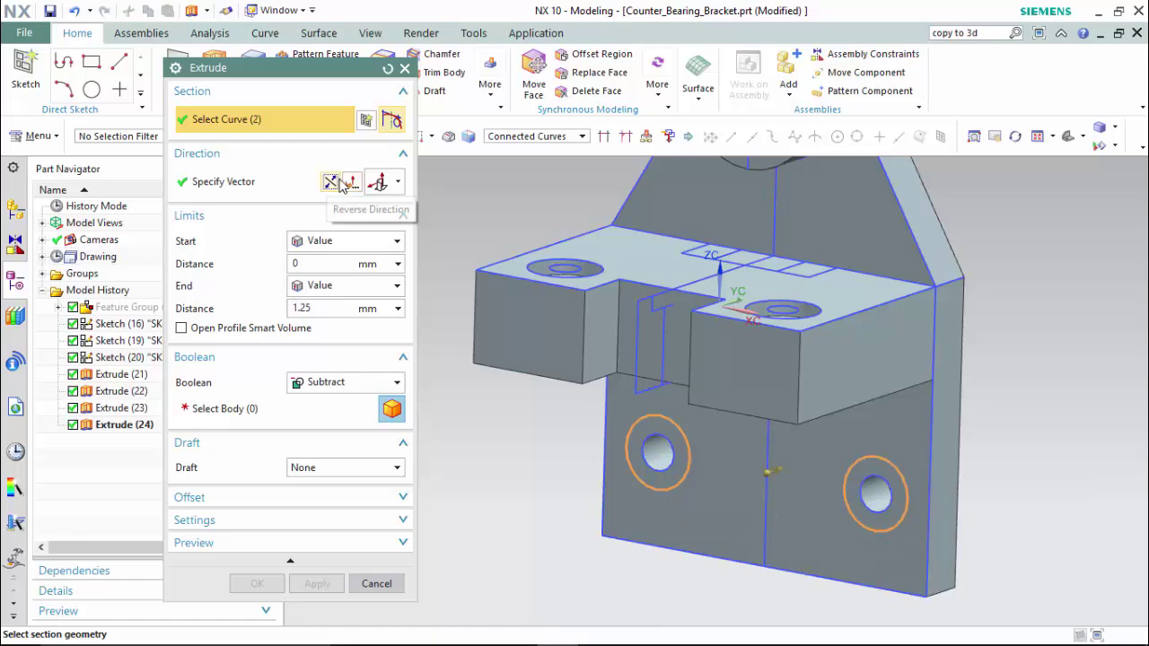
{"action": "left_click", "coordinate": [398, 308]}
{"action": "left_click", "coordinate": [440, 329]}
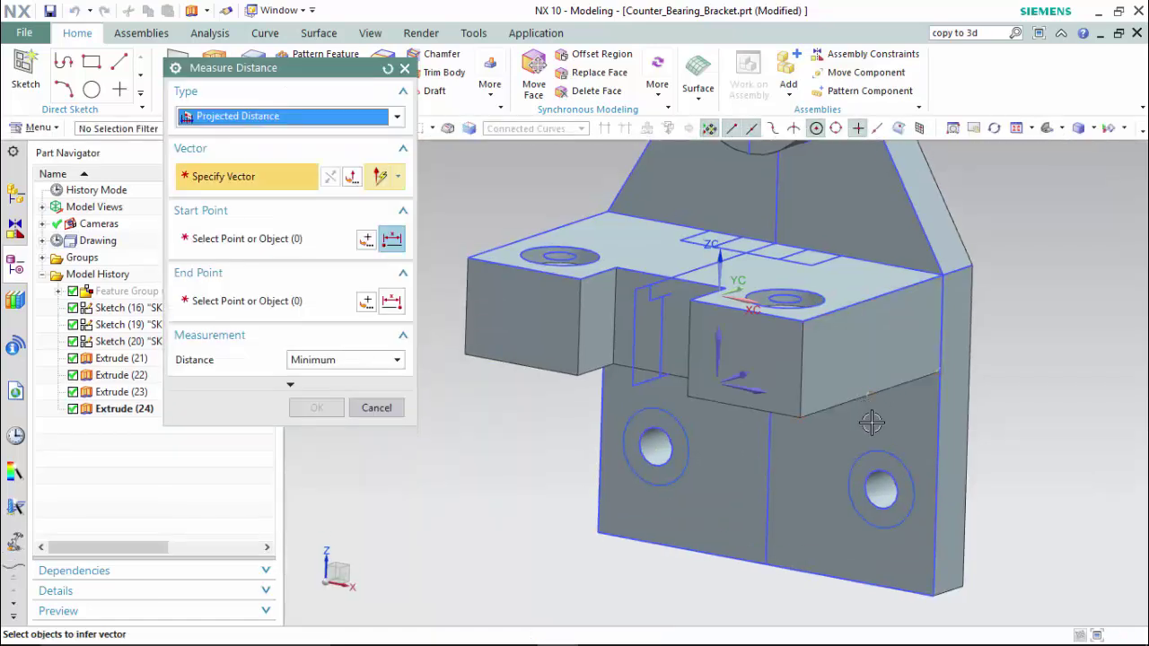
Measure a 1 mm depth in wireframe and subtract the counterbores from the bracket body.
{"action": "key", "text": "ctrl+alt+r"}
{"action": "left_click", "coordinate": [757, 433]}
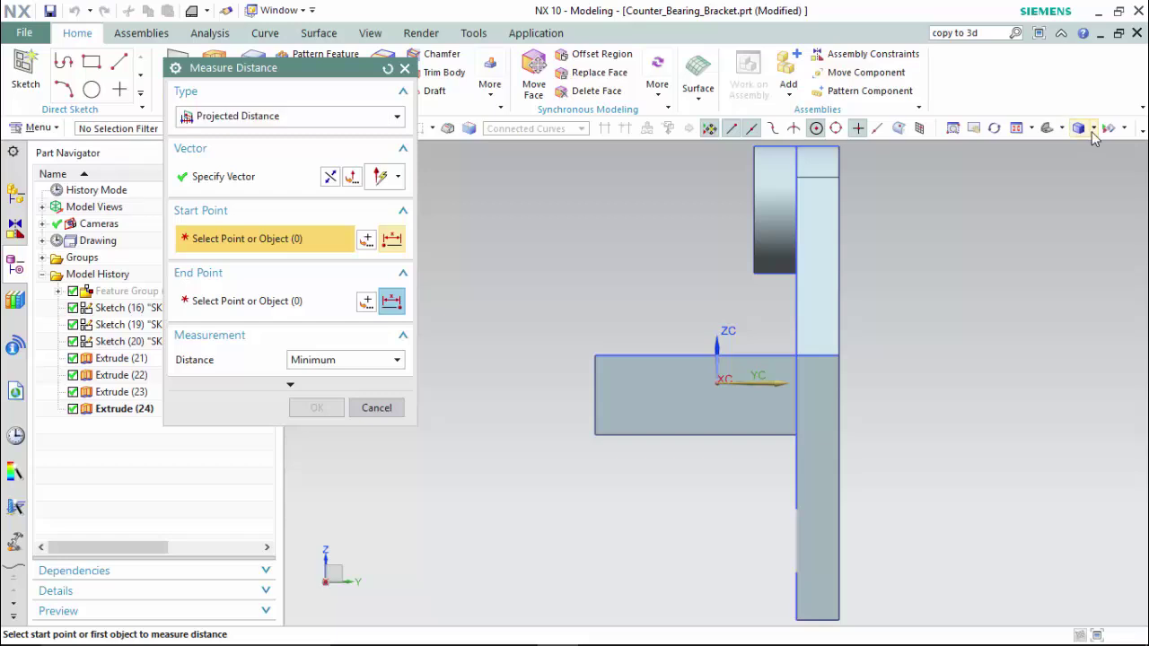
{"action": "left_click", "coordinate": [1062, 129]}
{"action": "left_click", "coordinate": [1023, 223]}
{"action": "scroll", "coordinate": [798, 531], "scroll_direction": "up", "scroll_amount": 5}
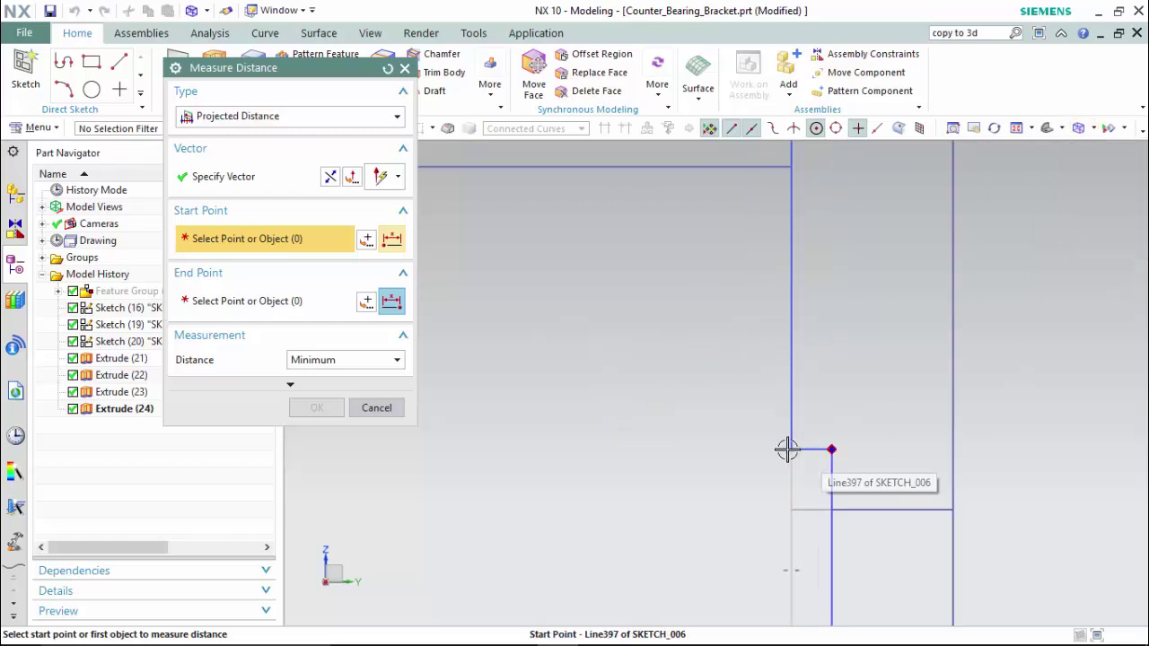
{"action": "left_click", "coordinate": [791, 449]}
{"action": "left_click", "coordinate": [765, 458]}
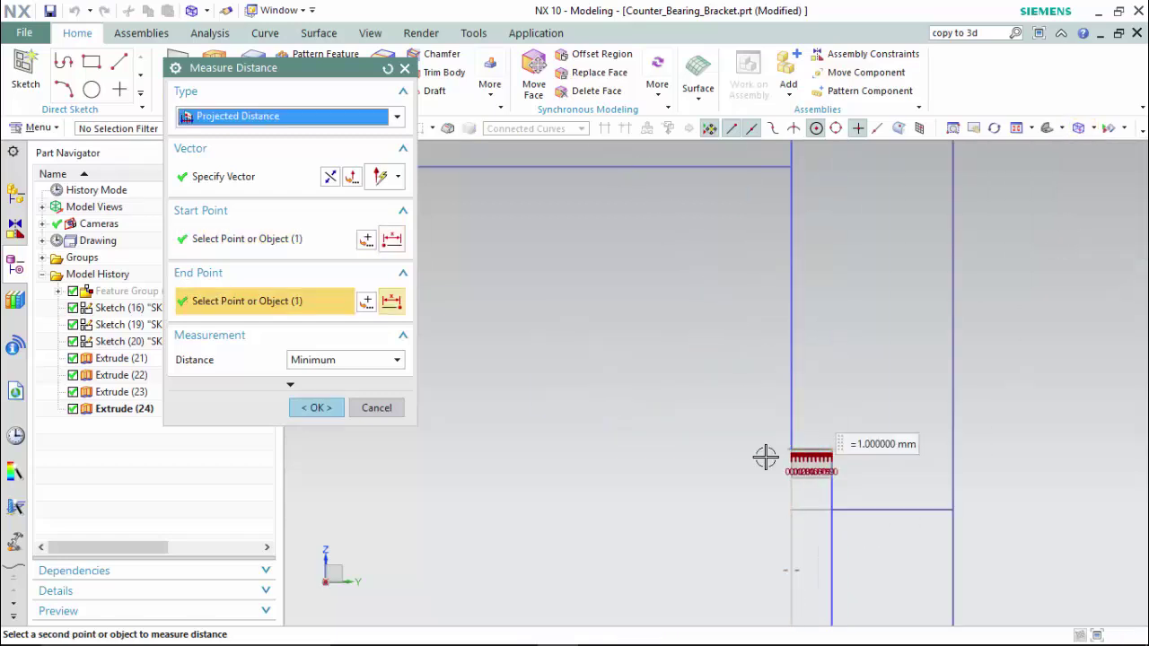
{"action": "left_click", "coordinate": [316, 408]}
{"action": "scroll", "coordinate": [530, 485], "scroll_direction": "down", "scroll_amount": 3}
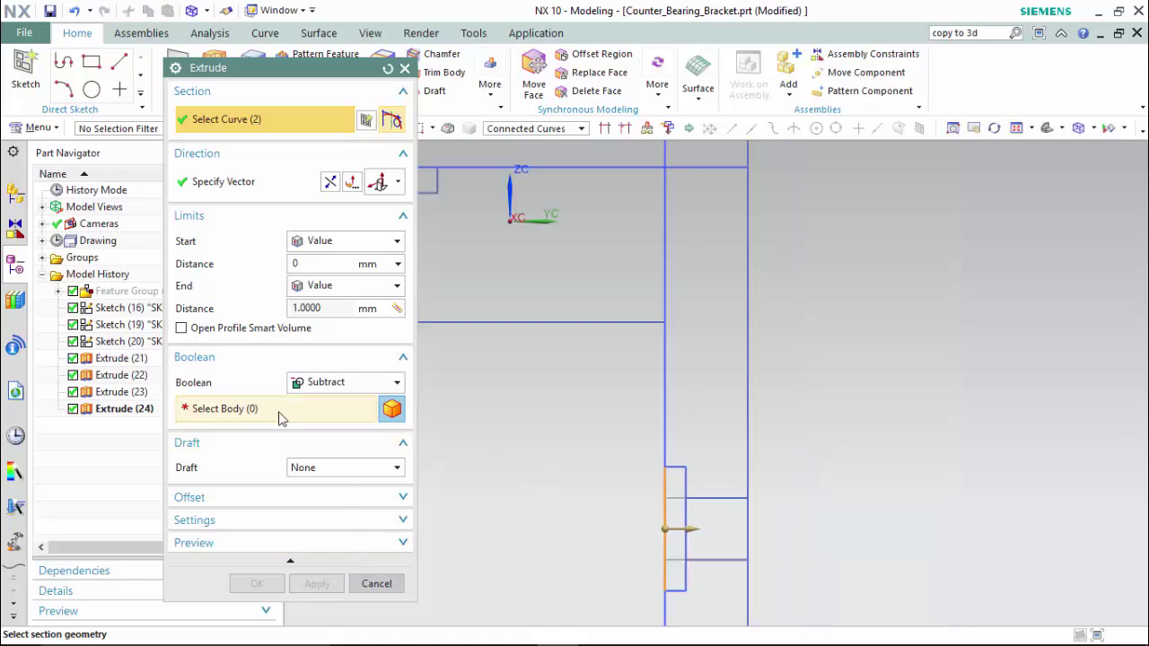
{"action": "left_click", "coordinate": [705, 431]}
{"action": "left_click", "coordinate": [256, 584]}
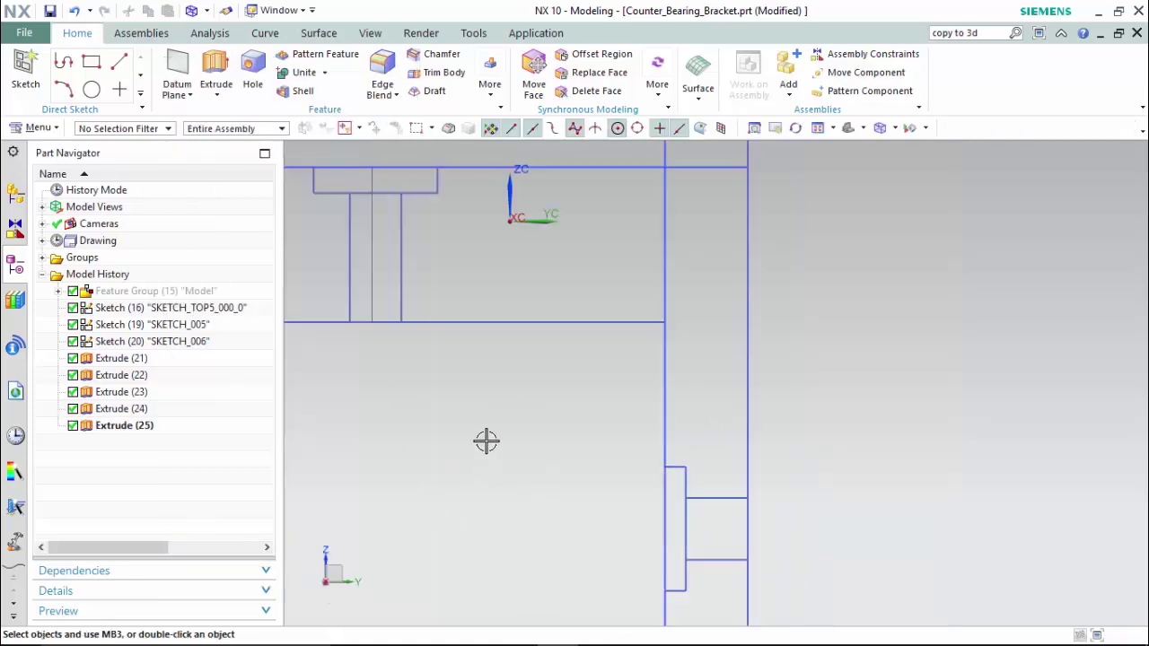
Change the first extrusion's Boolean to Unite so the boss joins the body.
{"action": "middle_click_drag", "start_coordinate": [486, 440], "coordinate": [440, 335]}
{"action": "double_click", "coordinate": [179, 358]}
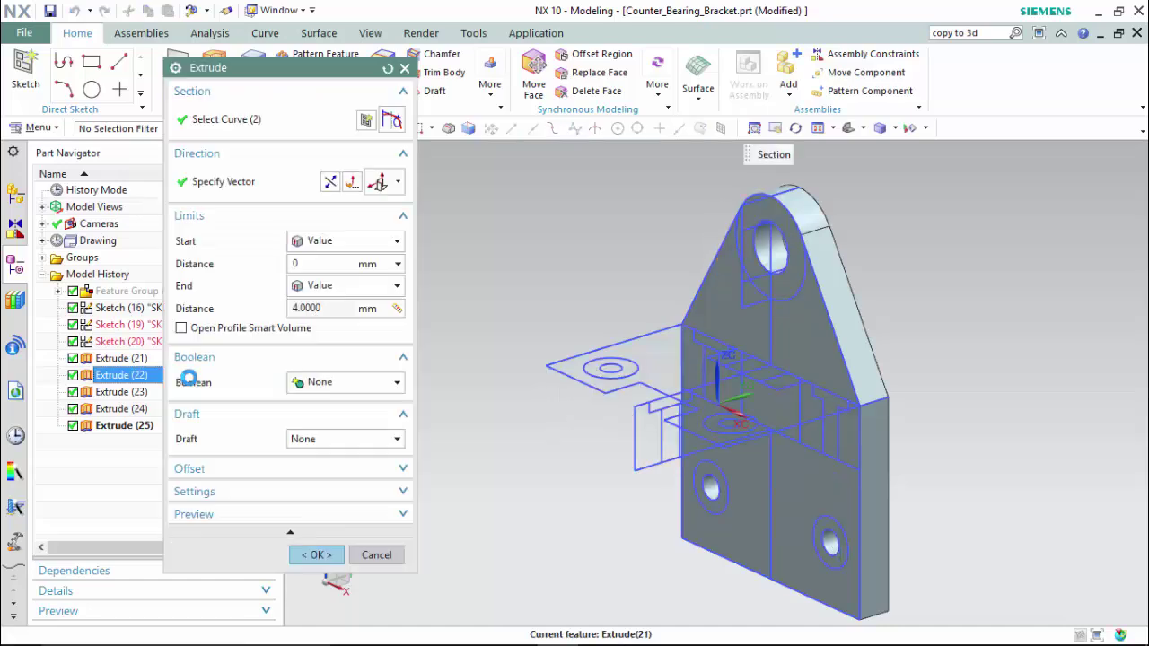
{"action": "left_click", "coordinate": [370, 384]}
{"action": "left_click", "coordinate": [351, 452]}
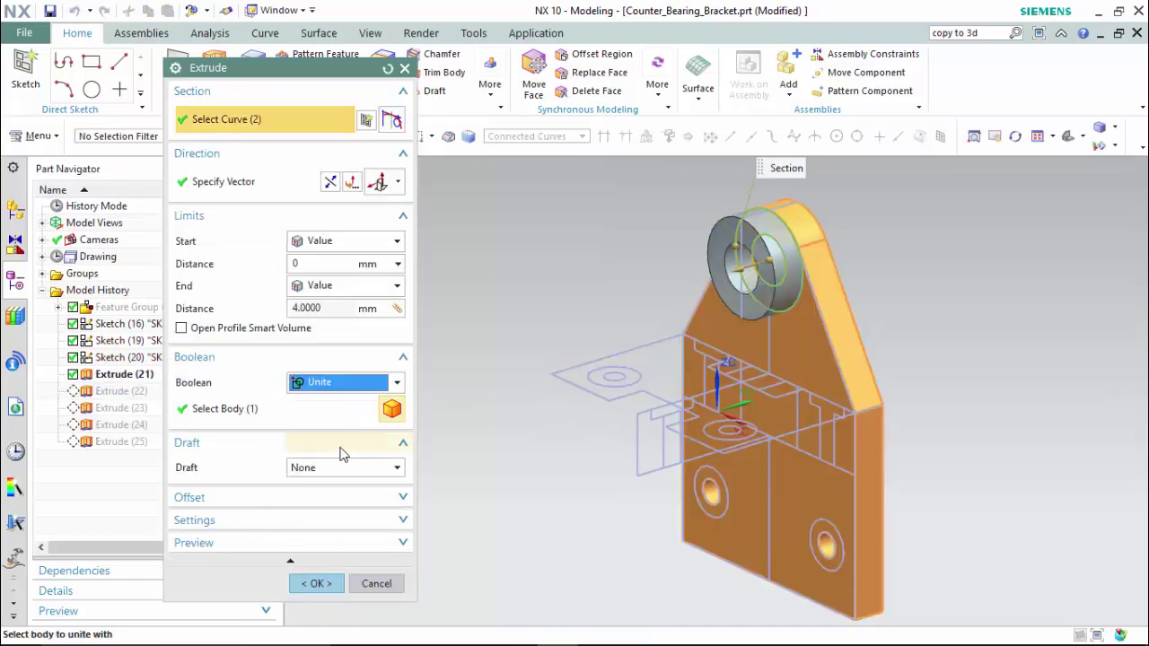
{"action": "left_click", "coordinate": [314, 582]}
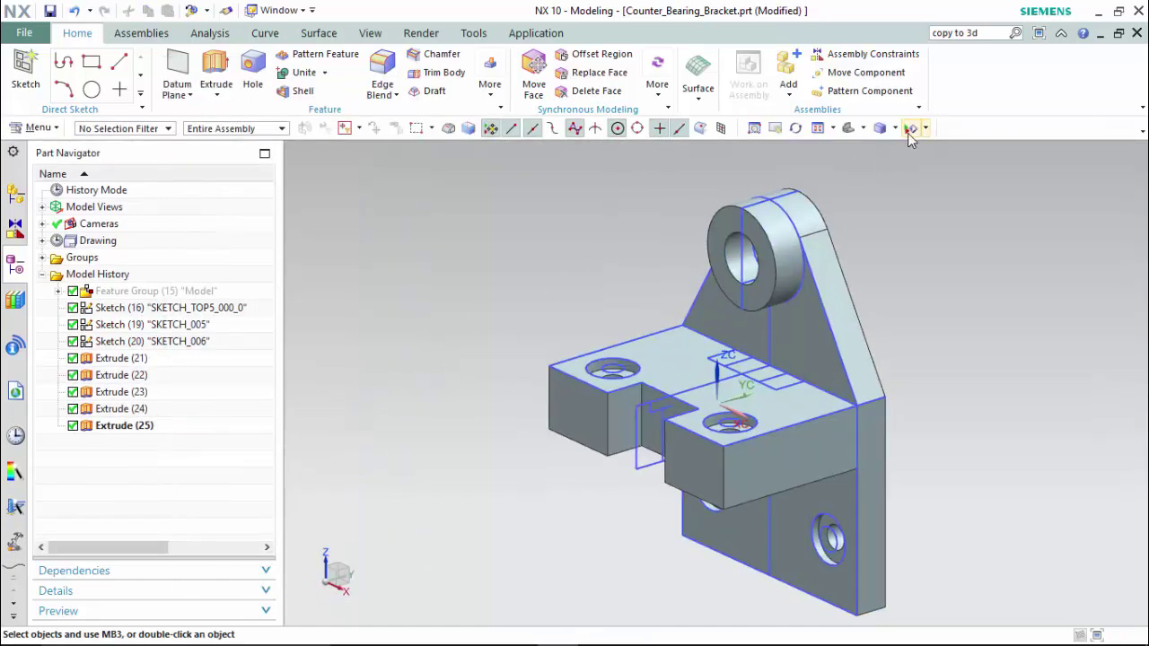
Hide all sketches through Show and Hide.
{"action": "left_click", "coordinate": [910, 129]}
{"action": "left_click", "coordinate": [409, 211]}
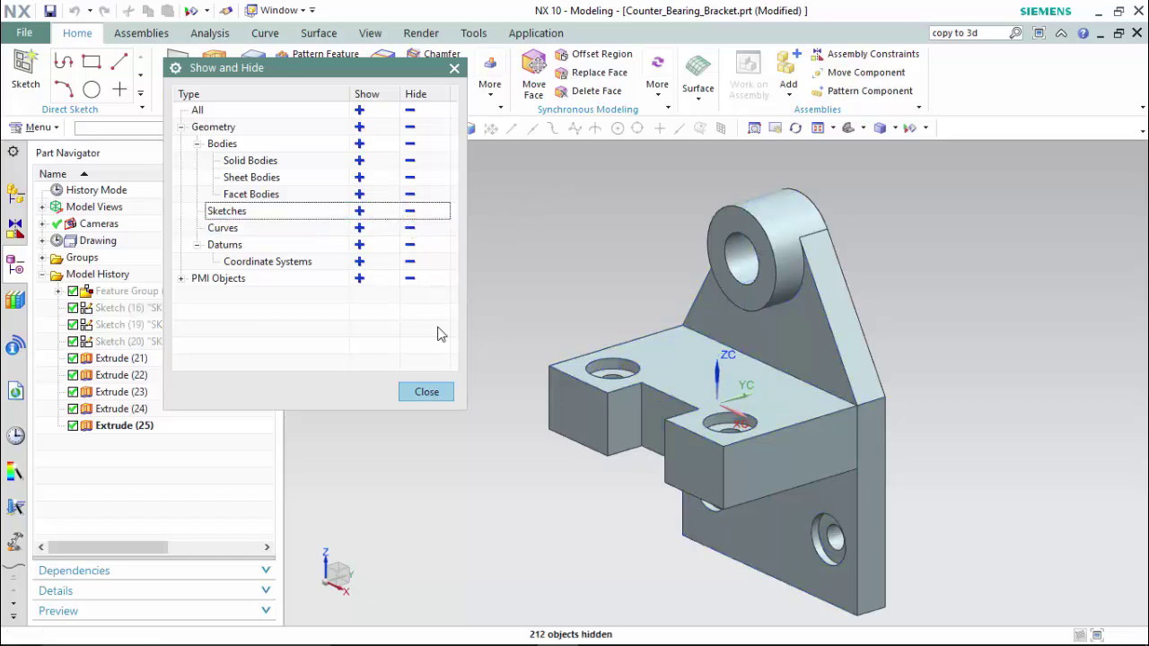
{"action": "left_click", "coordinate": [449, 388]}
Turn on True Shading and show the bracket in the trimetric view.
{"action": "right_click", "coordinate": [493, 297]}
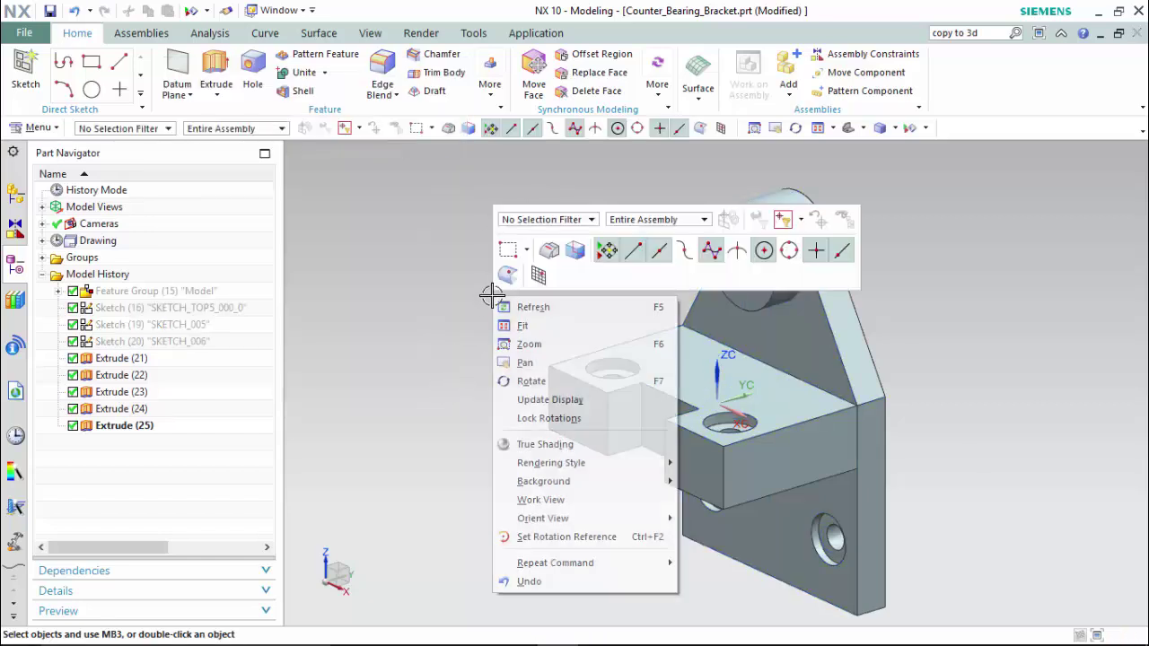
{"action": "left_click", "coordinate": [561, 438]}
{"action": "middle_click_drag", "start_coordinate": [514, 394], "coordinate": [1104, 325]}
{"action": "key", "text": "Home"}
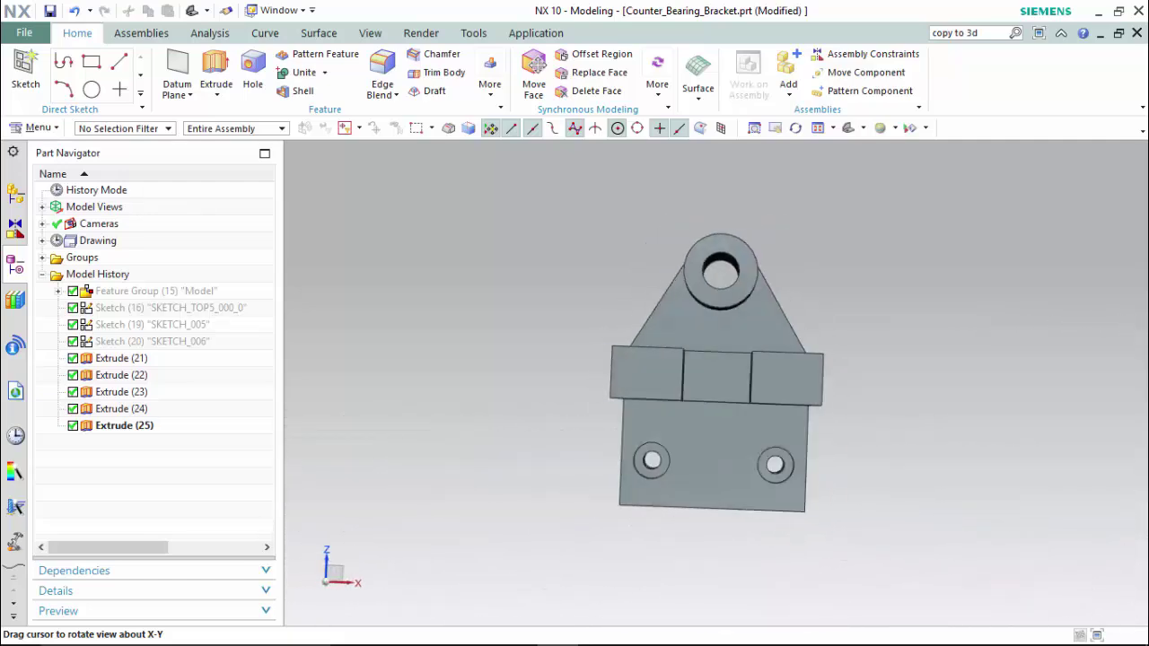